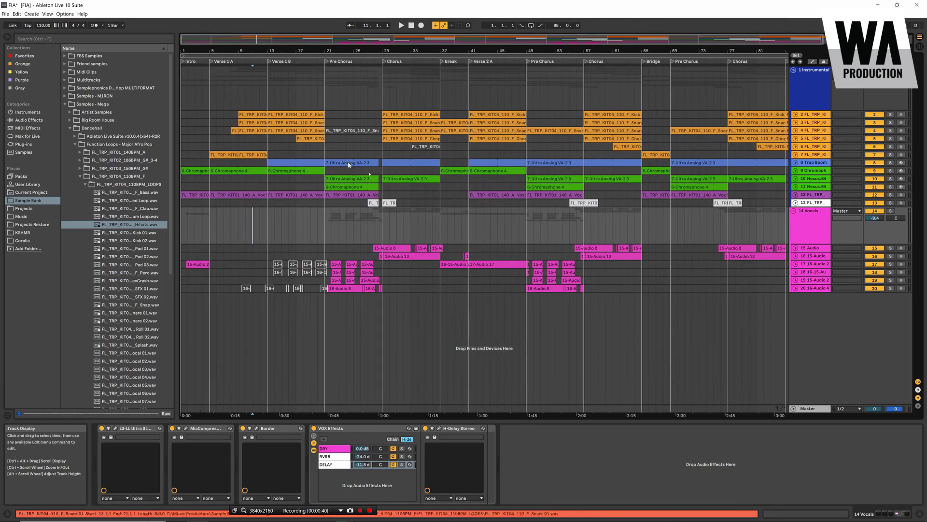
Step: Unfold all tracks inside the Instrumental group and examine their clips across the whole arrangement
left_click(795, 138, "alt")
scroll(676, 182, "up", 5)
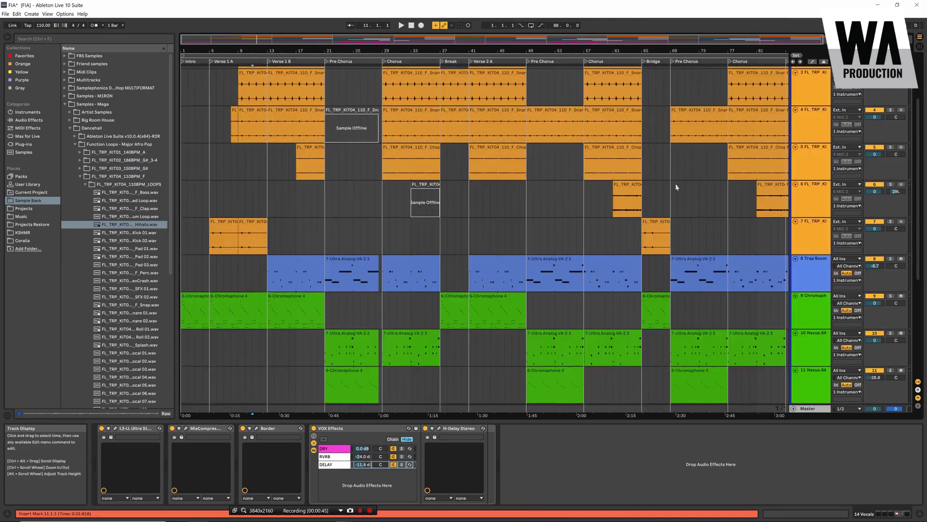
scroll(683, 179, "down", 6)
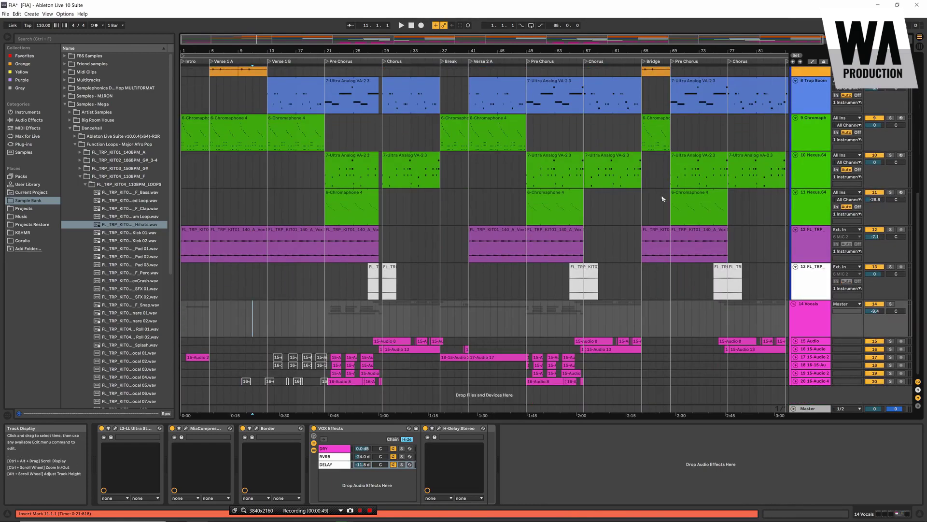
scroll(659, 200, "up", 4)
scroll(657, 202, "down", 4)
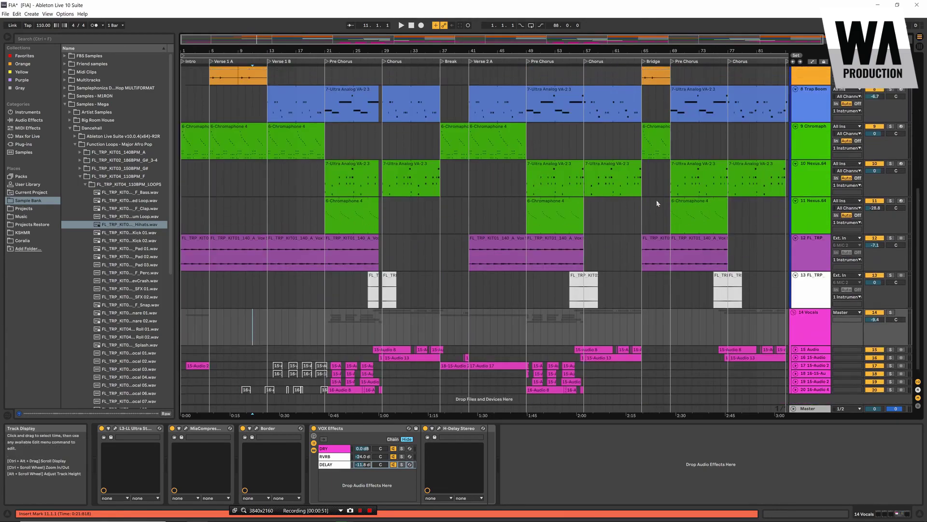
scroll(657, 203, "up", 7)
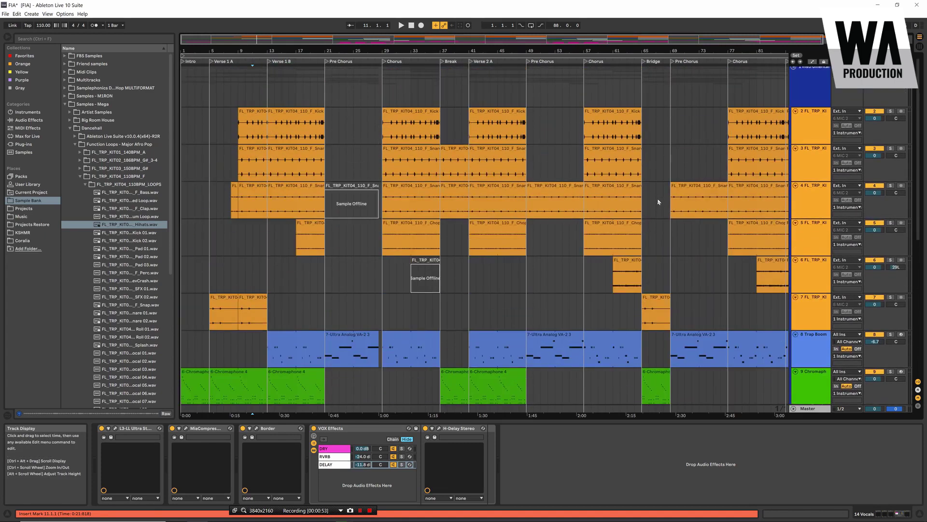
scroll(657, 201, "up", 1)
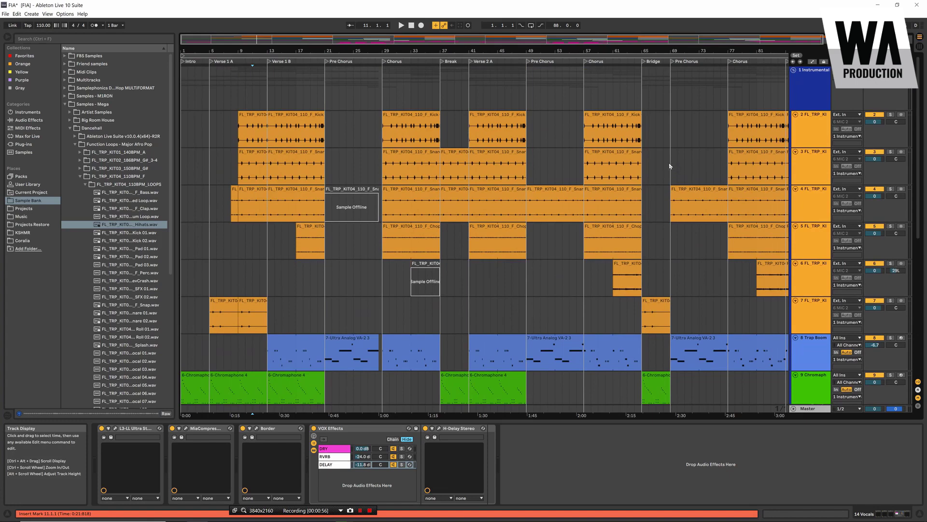
scroll(555, 181, "down", 2)
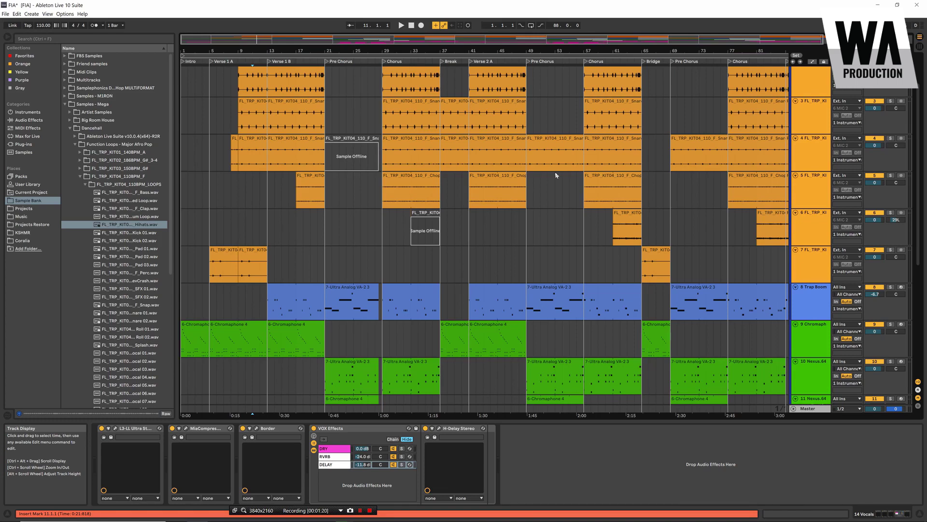
scroll(601, 210, "down", 2)
scroll(607, 213, "up", 2)
scroll(607, 212, "up", 1)
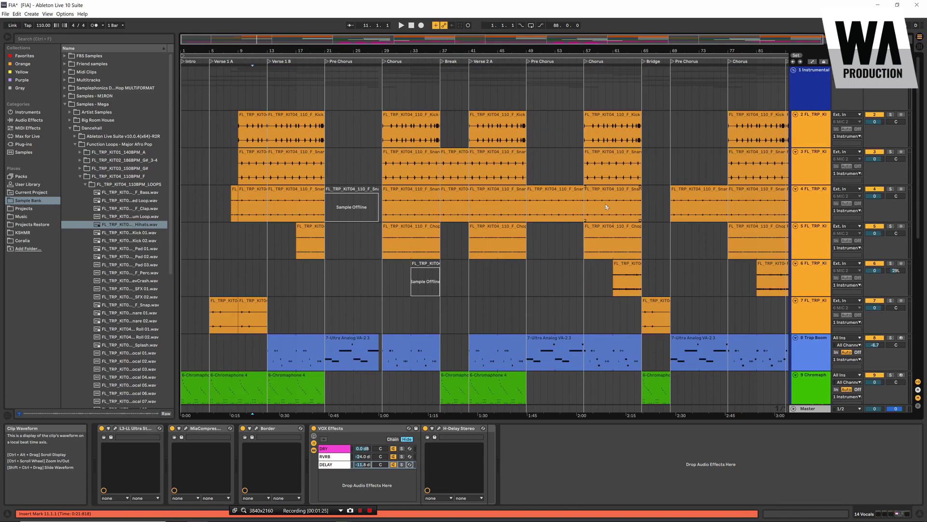
scroll(606, 207, "down", 3)
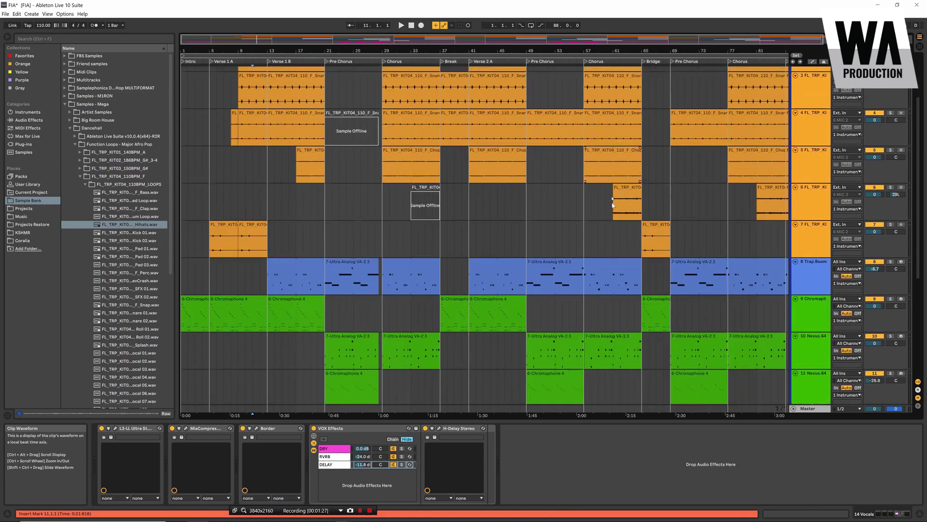
scroll(645, 210, "down", 1)
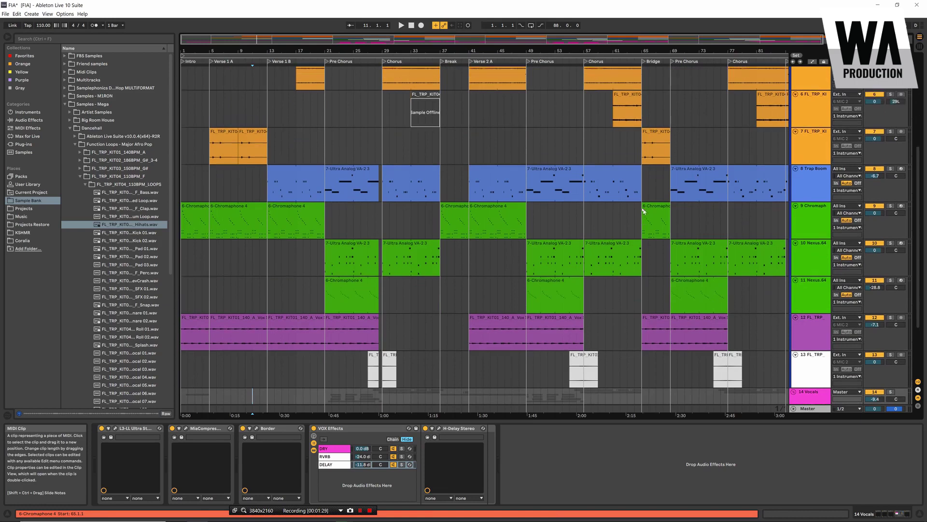
scroll(644, 210, "up", 2)
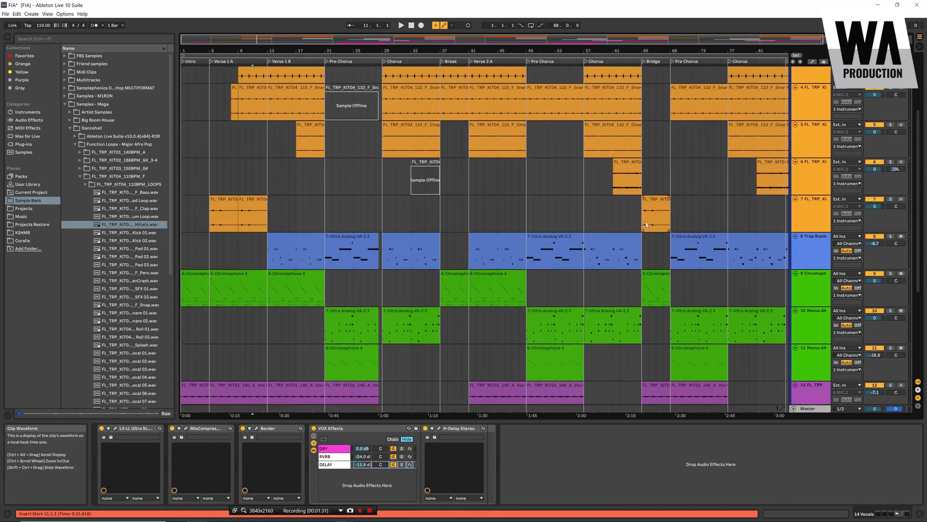
scroll(643, 218, "down", 1)
scroll(643, 229, "down", 3)
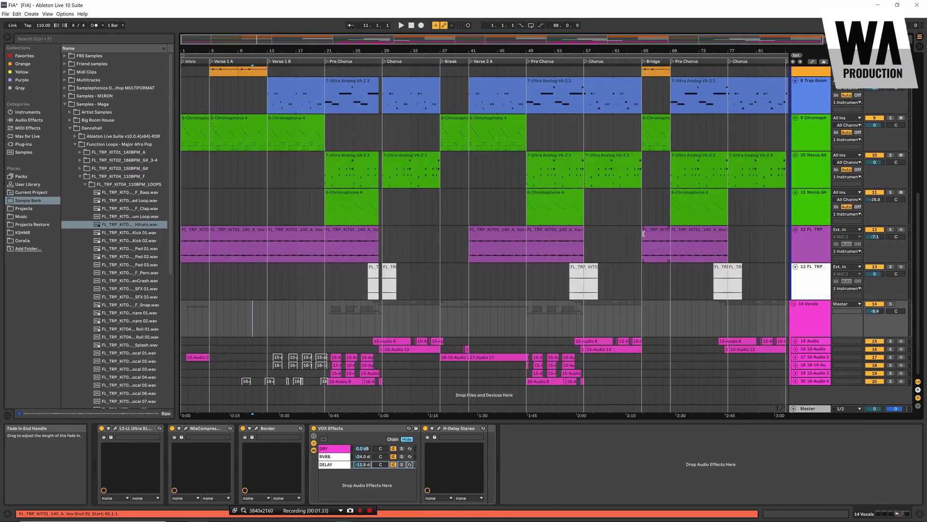
scroll(649, 234, "up", 1)
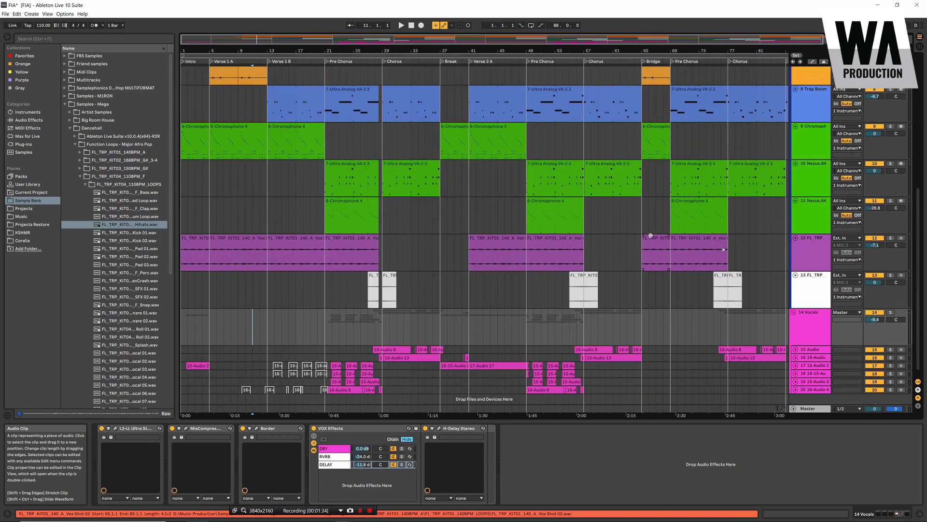
Step: Fold the Vocals group and select the white FL_TRP track above it
left_click(794, 314)
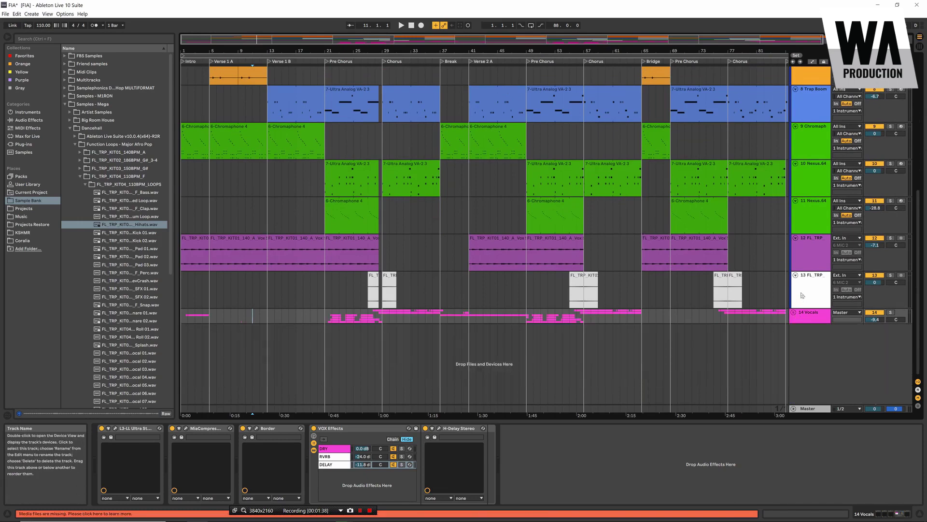
left_click(804, 295)
scroll(497, 232, "up", 5)
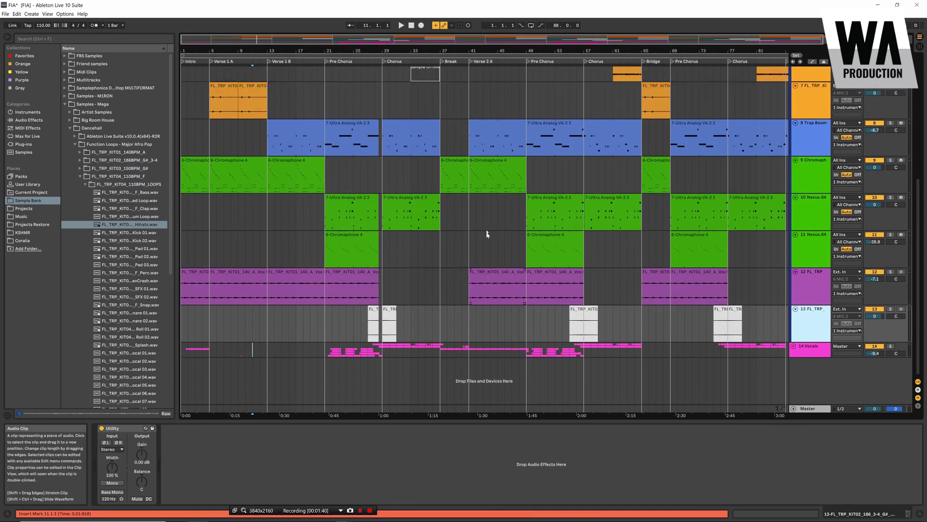
scroll(497, 229, "up", 4)
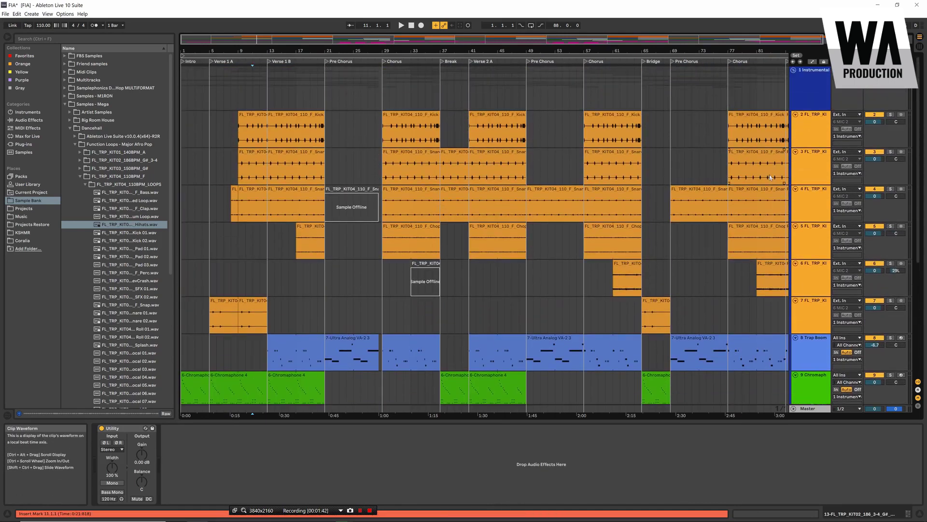
Step: Group the six orange percussion tracks, starting with the kick, into a folded group named "# Drums"
left_click(802, 134)
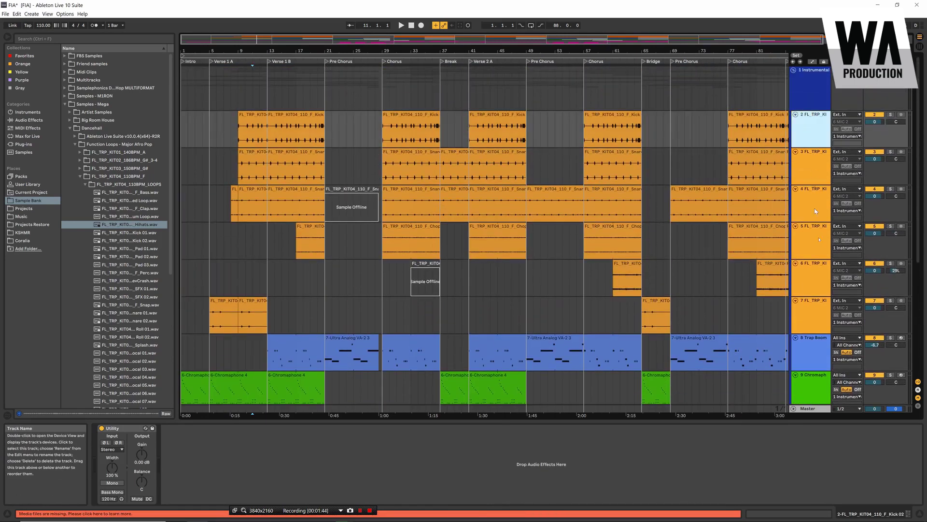
left_click(806, 313, "shift")
key("ctrl+g")
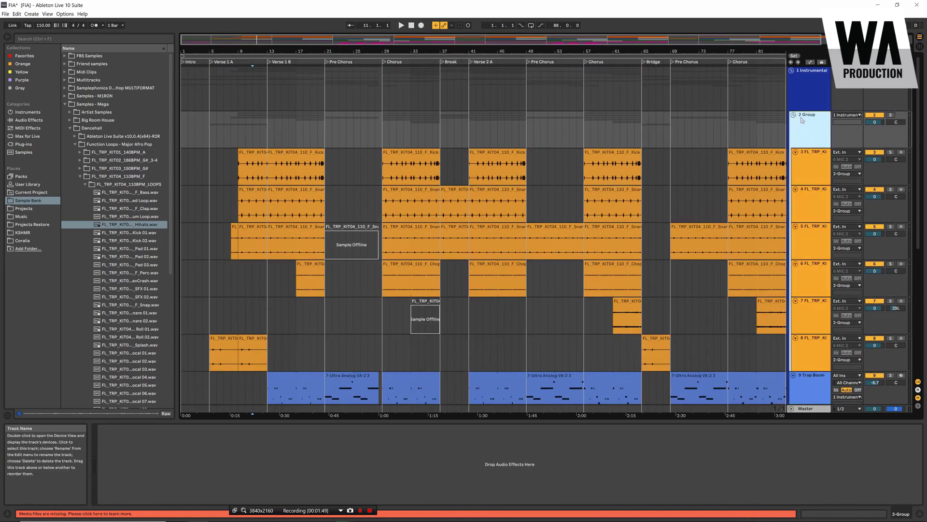
key("ctrl+r")
type("# Drums")
key("Return")
left_click(794, 115)
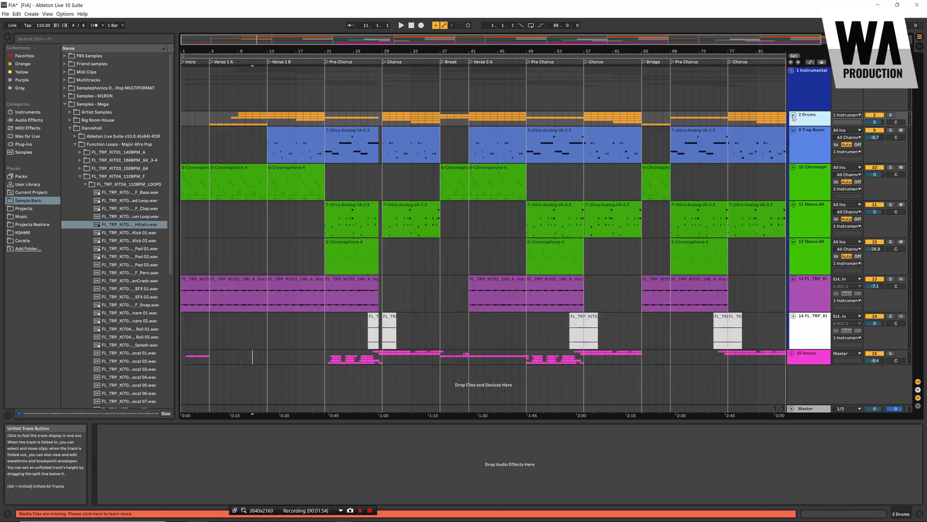
Step: Rename the blue Trap Boom track "# Bass"
left_click(804, 144)
key("ctrl+r")
type("#")
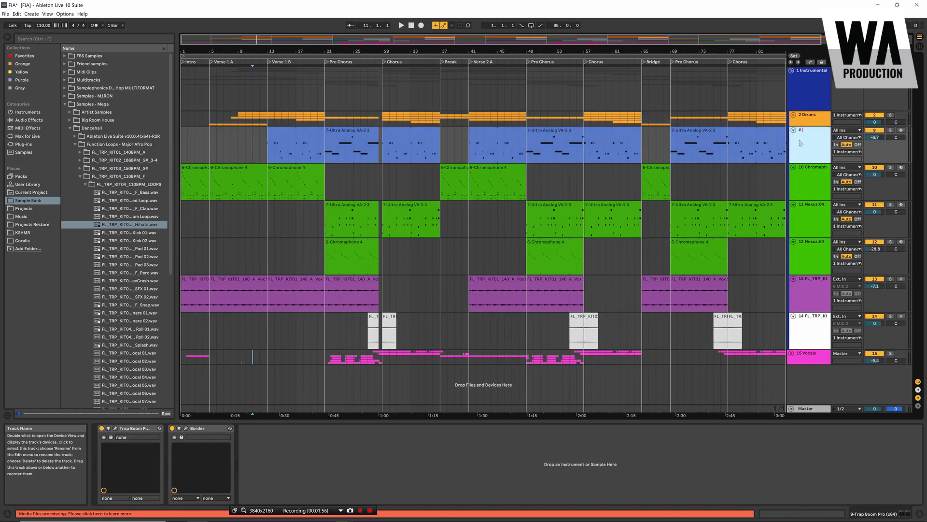
type(" Bass")
key("Return")
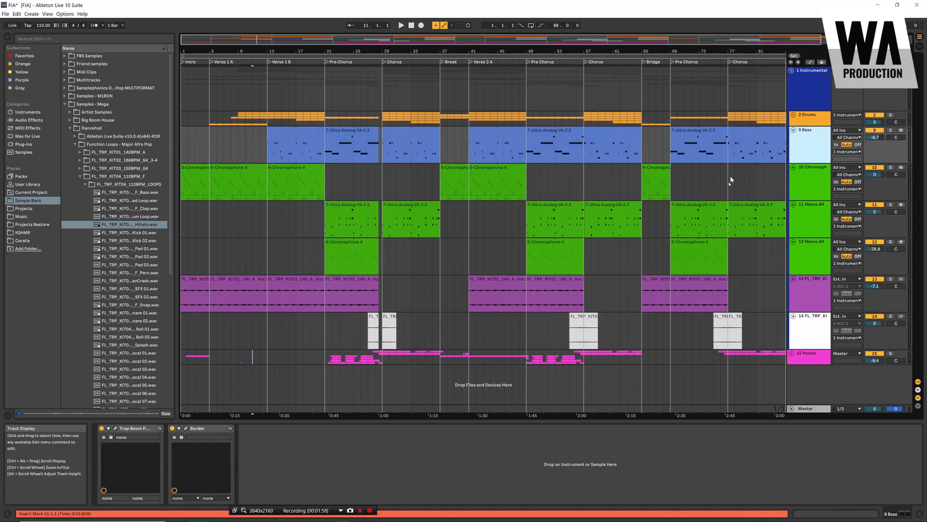
Step: Group the three green Chromaphone and Nexus tracks and fold the new group
left_click(804, 184)
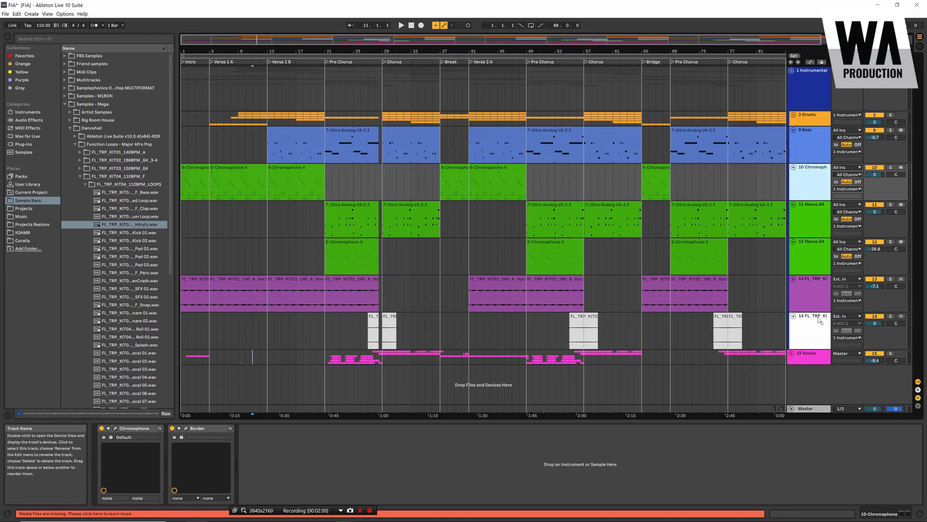
left_click(814, 266, "shift")
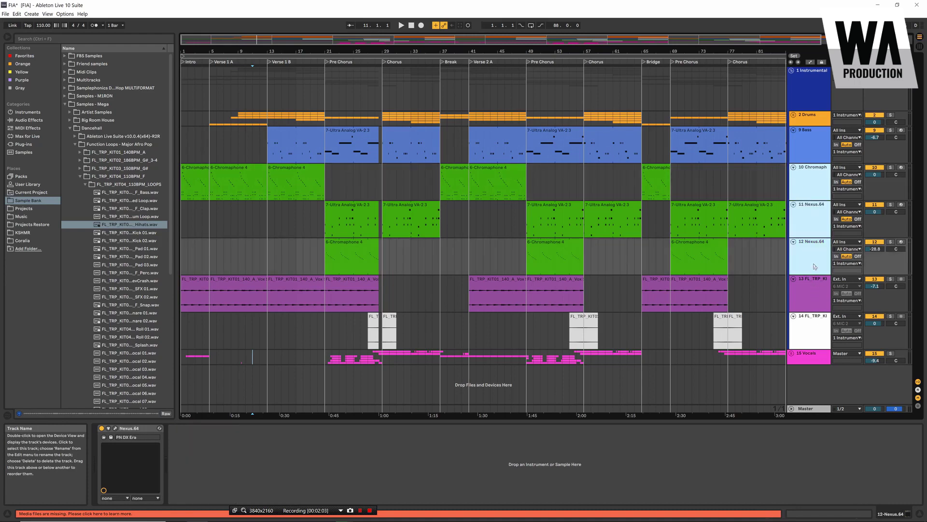
key("ctrl+g")
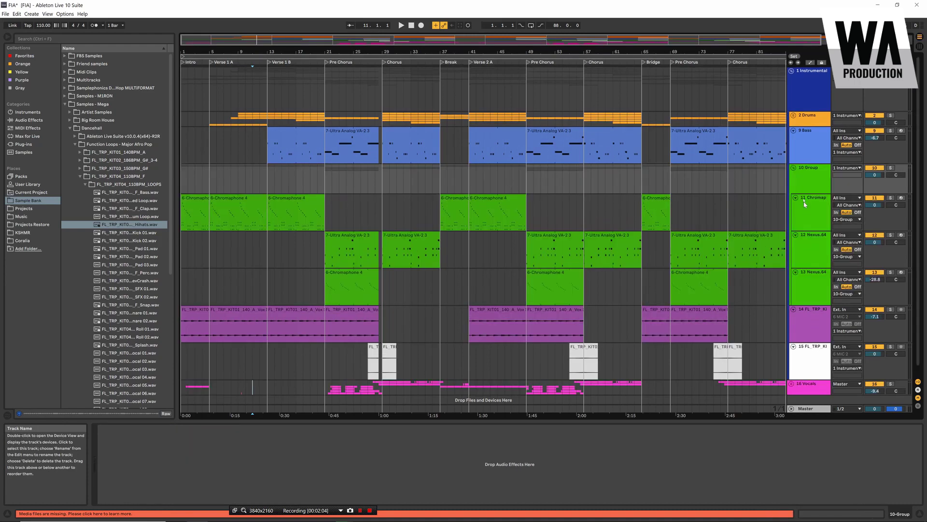
left_click(794, 168)
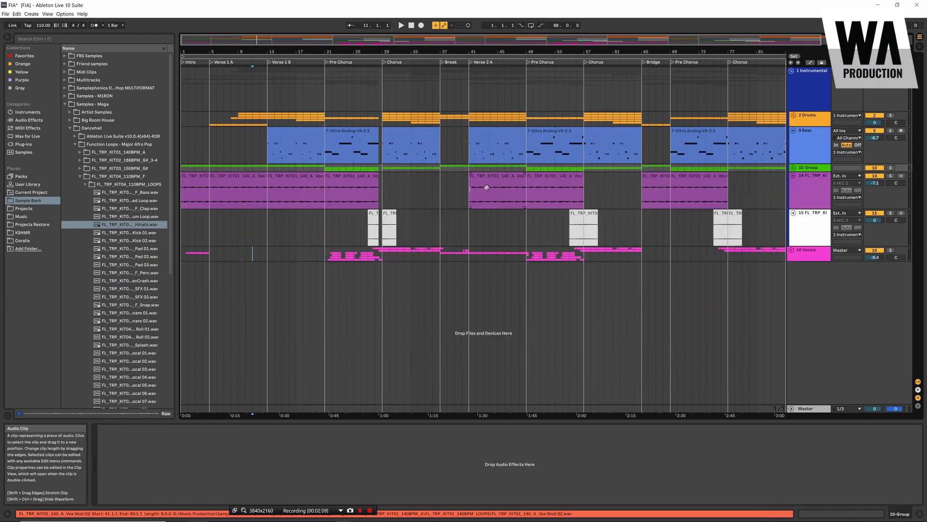
Step: Mute the Vocals group and play the arrangement from bar 1 through the Intro and Verse 1
left_click(328, 221)
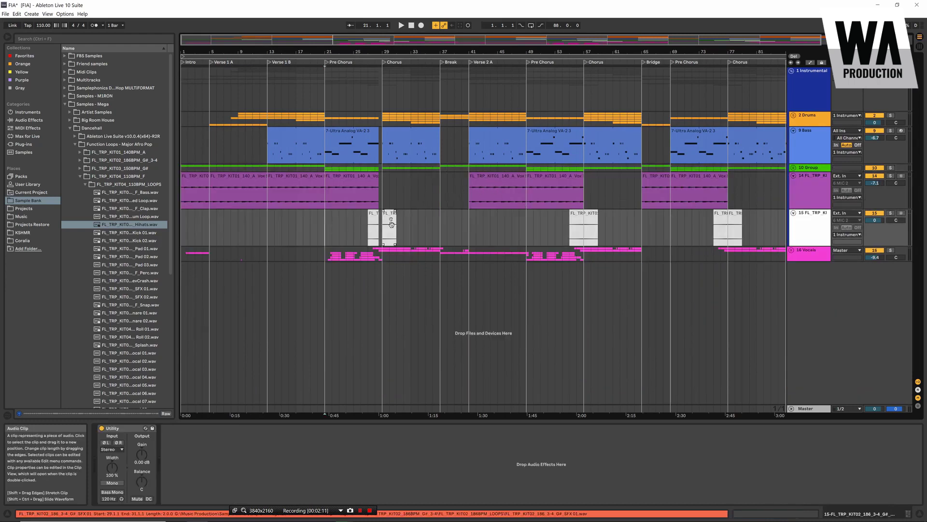
left_click_drag(224, 227, 182, 227)
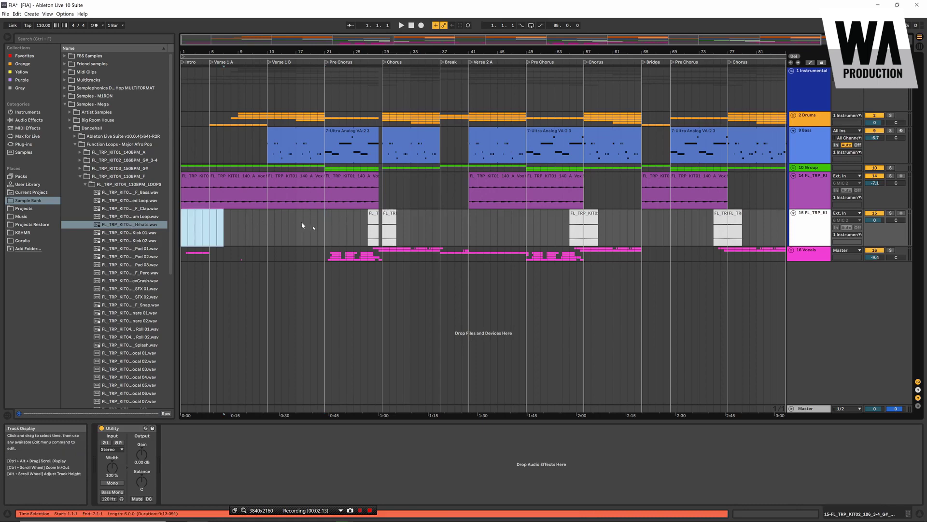
left_click(872, 250)
key("space")
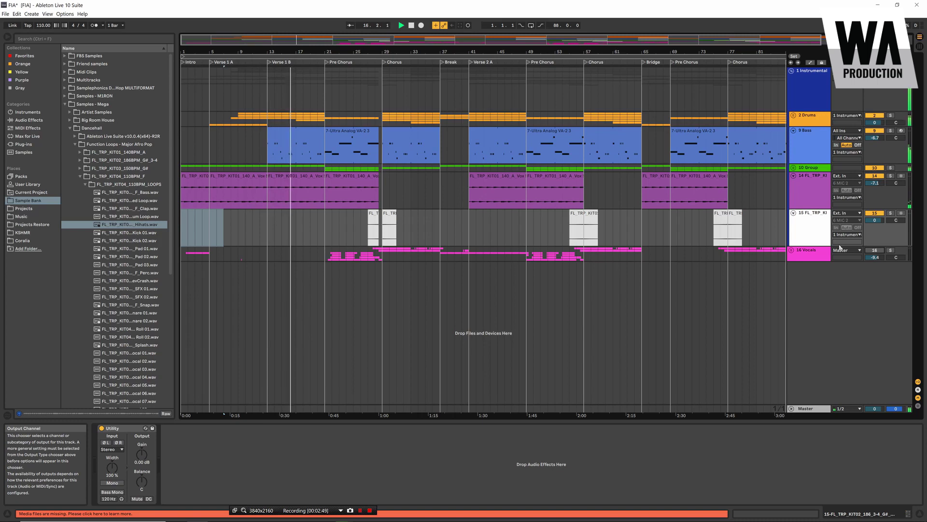
key("space")
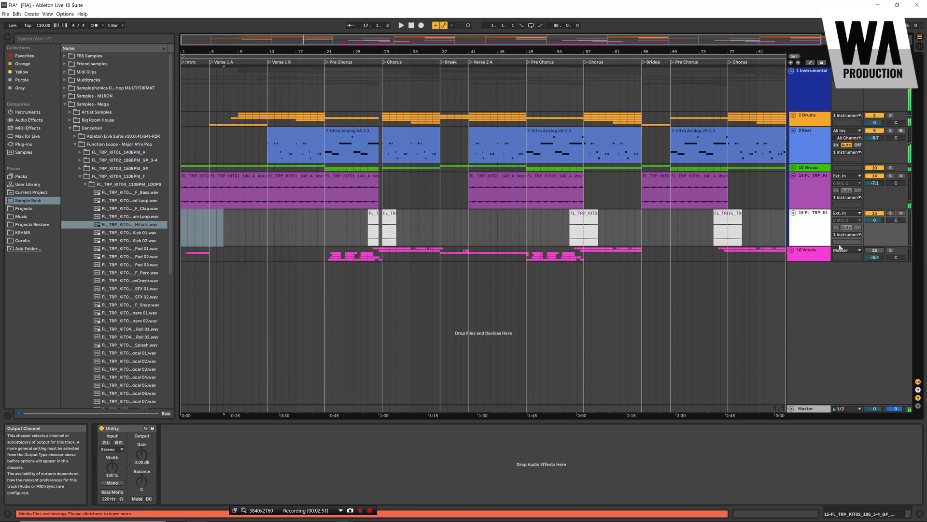
Step: Play the first Pre Chorus from the start of its bass clip with the vocals muted
left_click(357, 135)
key("space")
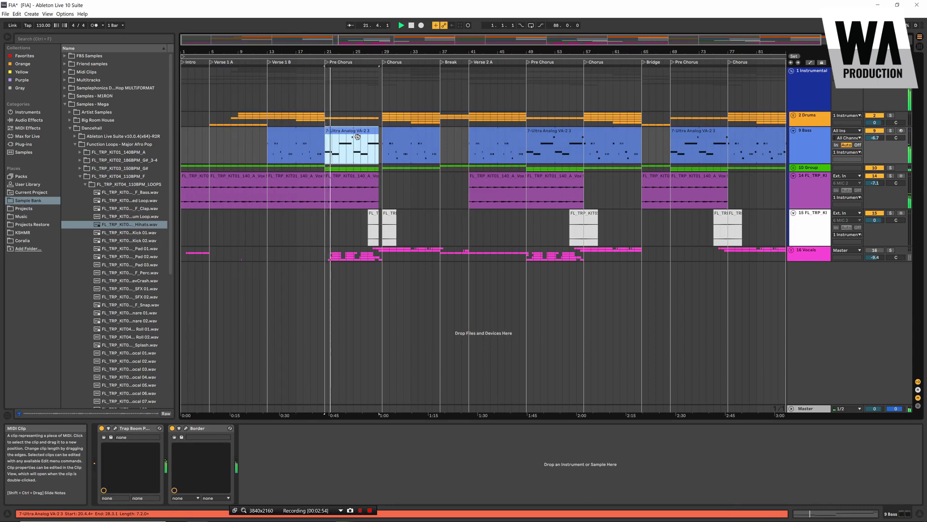
key("space")
Step: Play the first Chorus from bar 29 without vocals, and play again with the Vocals group reactivated
left_click(383, 170)
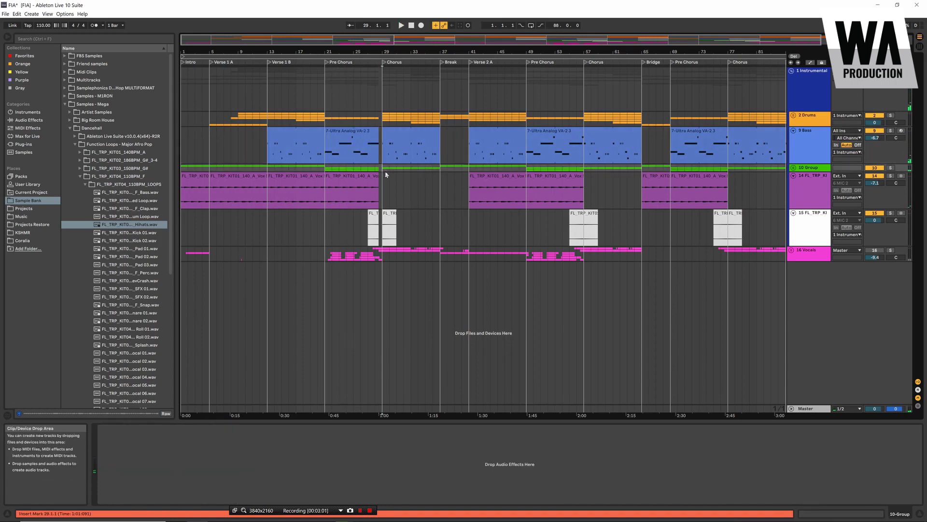
key("space")
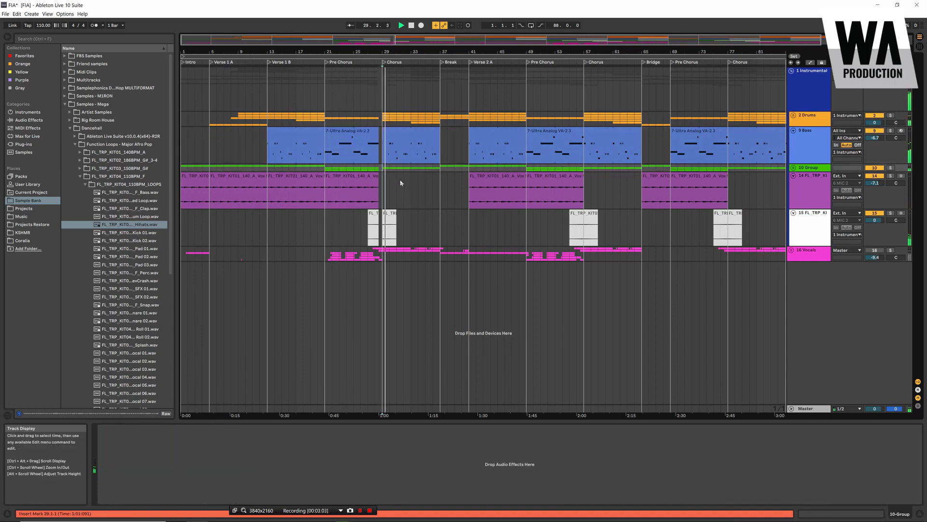
key("space")
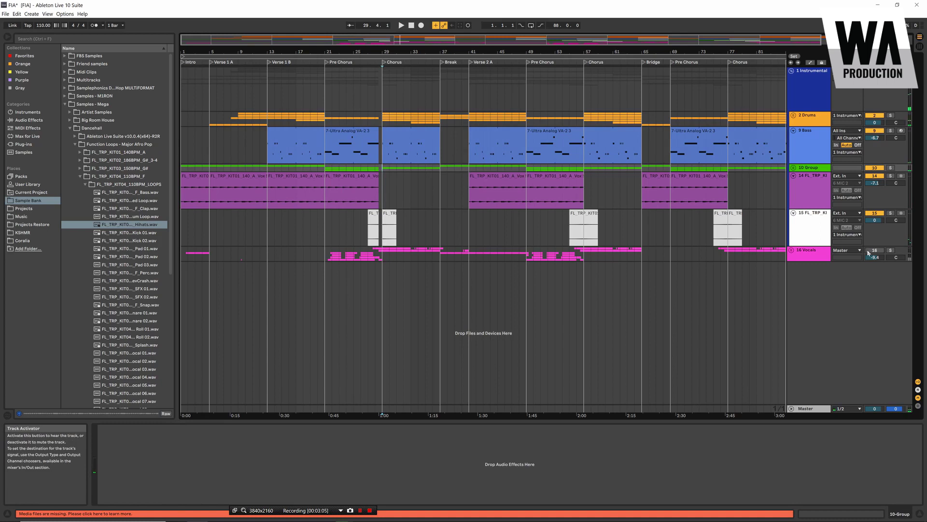
key("space")
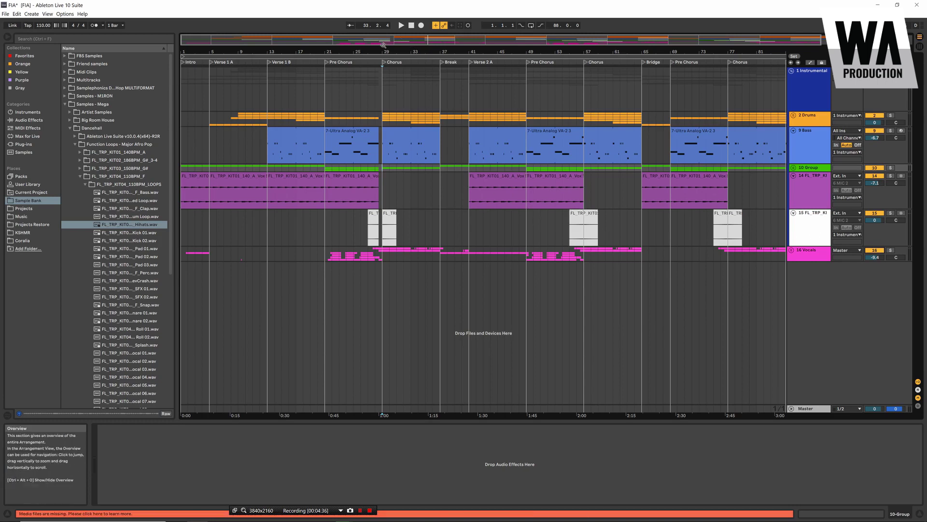
Step: Mute the Vocals group, tracks 15 and 14, the 10 Group and the Bass track so only the drums are heard
left_click_drag(385, 44, 360, 46)
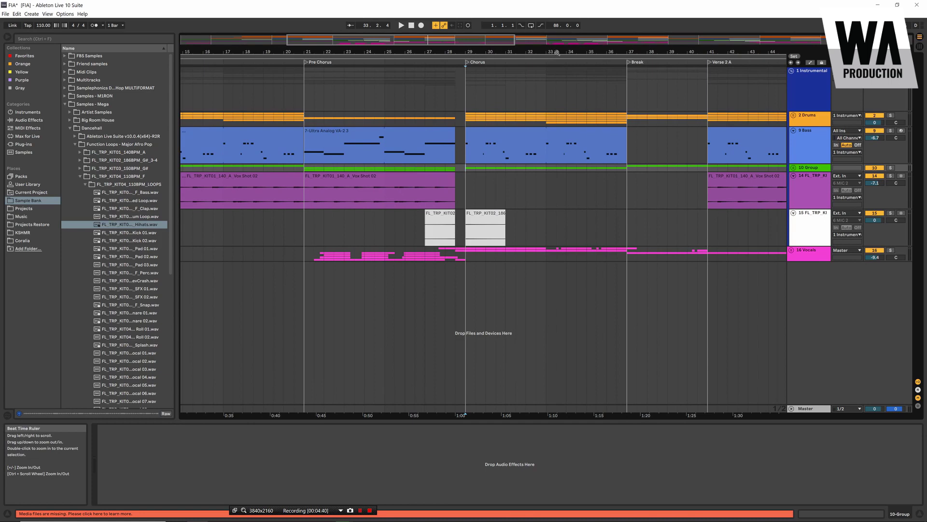
left_click_drag(555, 53, 483, 60)
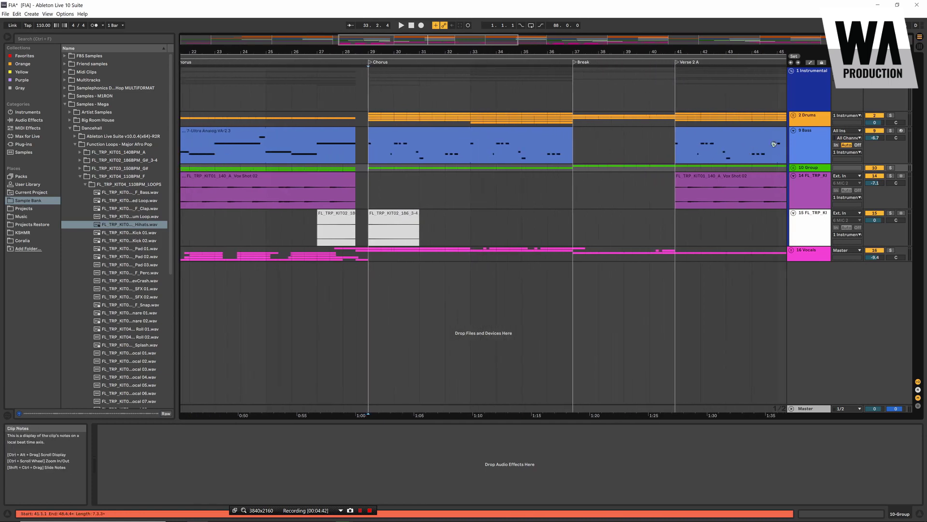
left_click(471, 137)
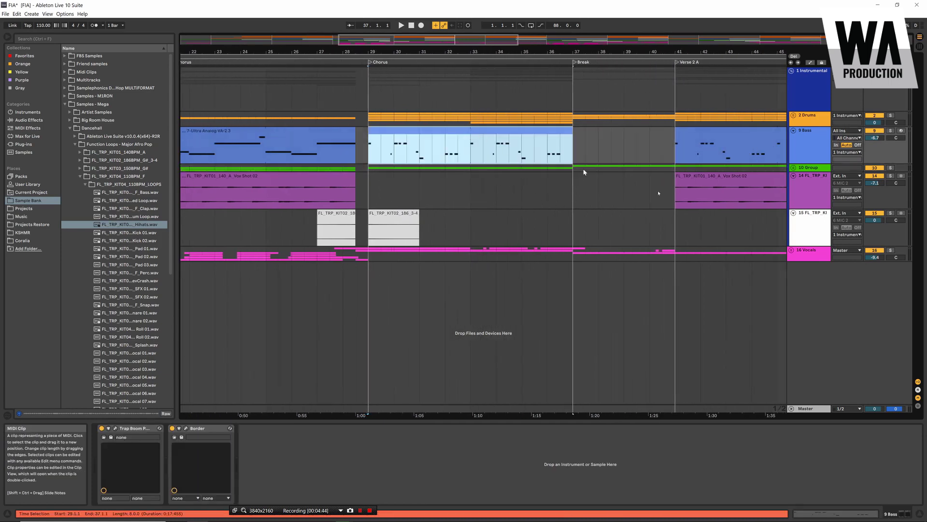
left_click(868, 251)
left_click(874, 213)
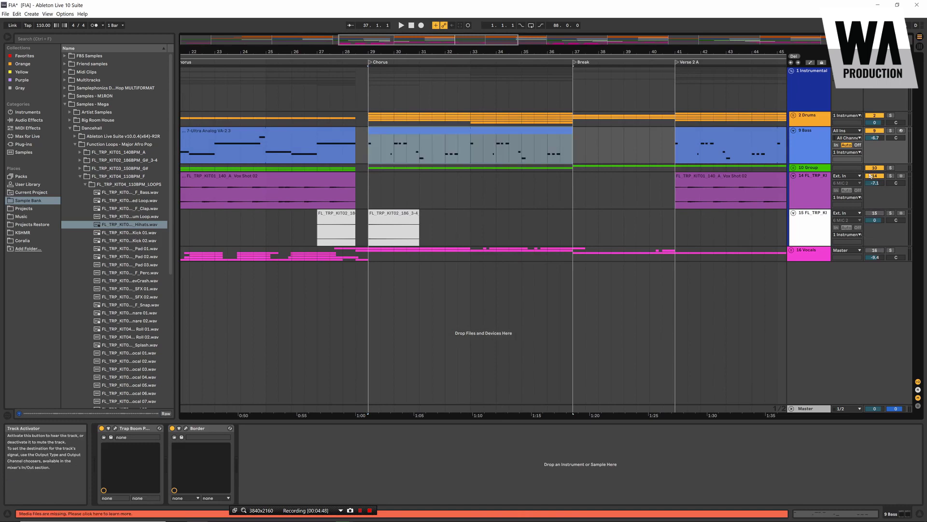
left_click(872, 176)
left_click(874, 168)
left_click(873, 131)
Step: Unfold the Drums group with the whole arrangement in view
key("minus")
key("minus")
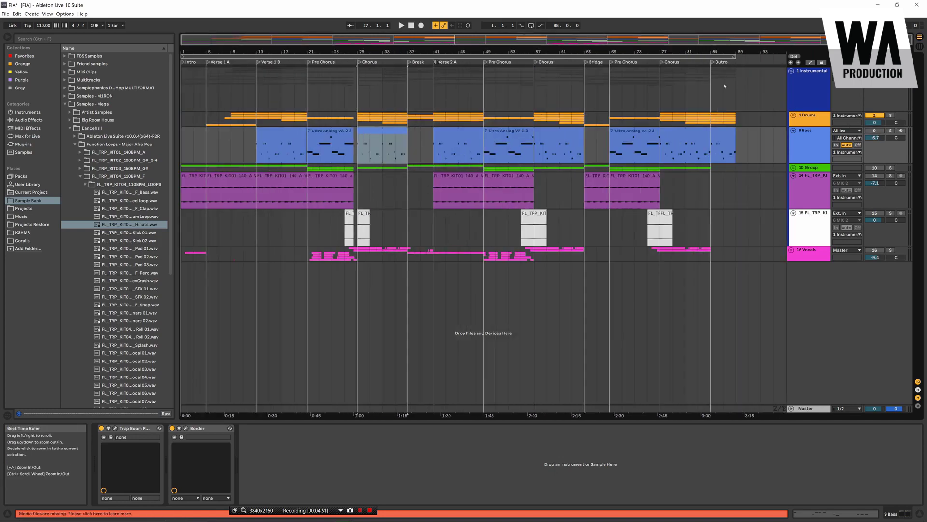
left_click(793, 116)
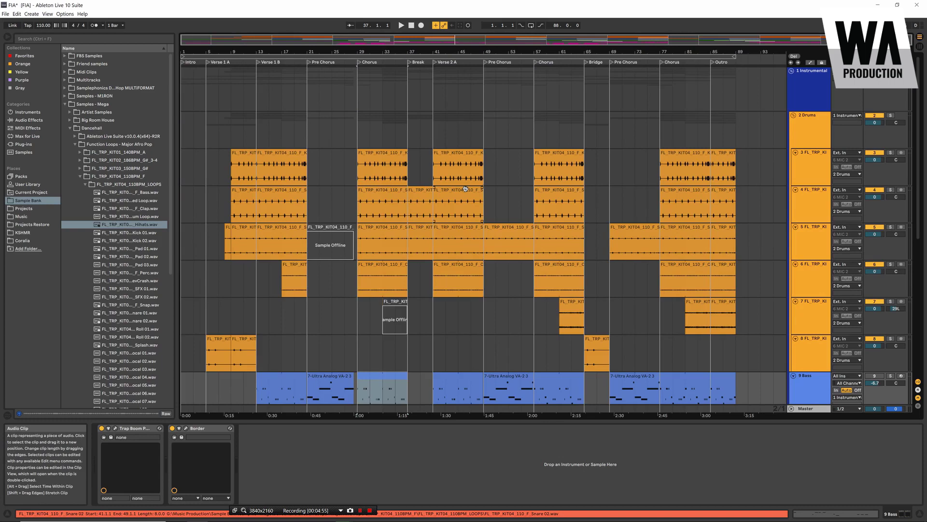
Step: Examine how the drum, bass, Chromaphone and Nexus clips are laid out across the song sections
scroll(465, 188, "down", 5)
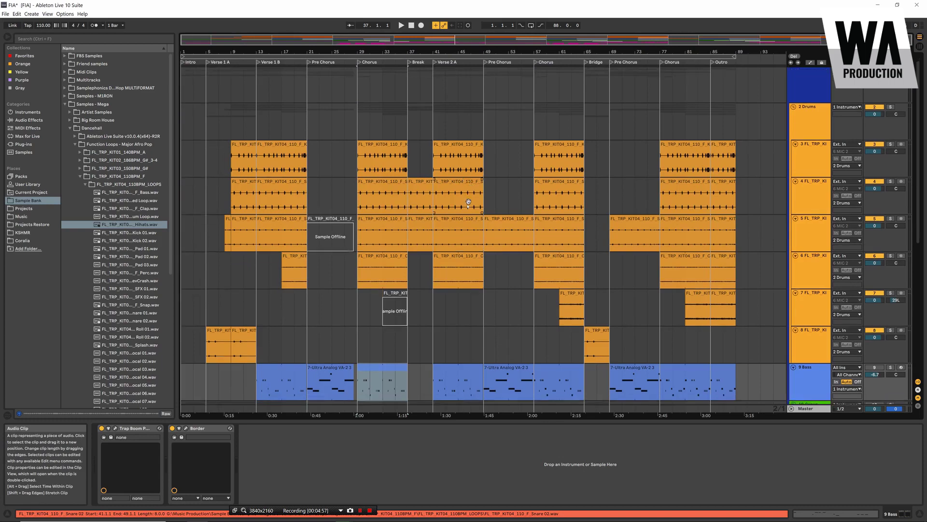
scroll(468, 222, "up", 4)
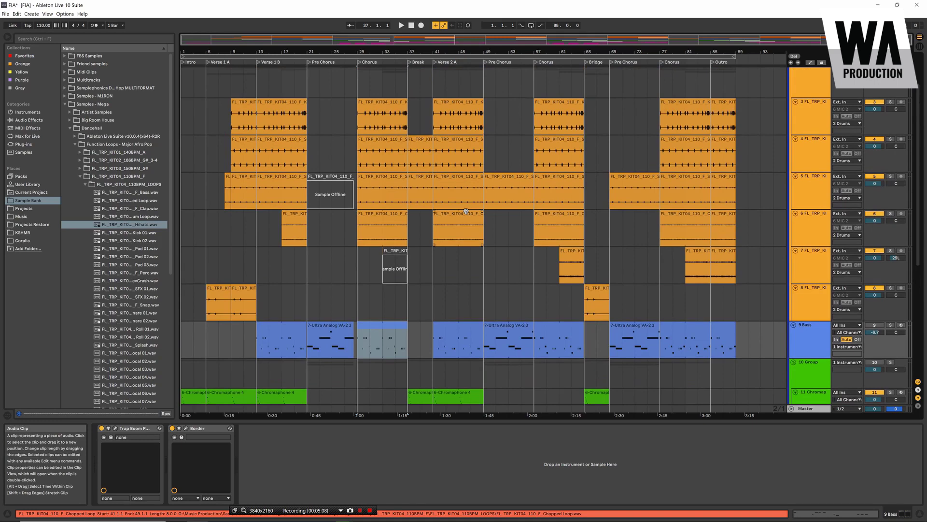
scroll(467, 218, "down", 1)
scroll(483, 235, "down", 5)
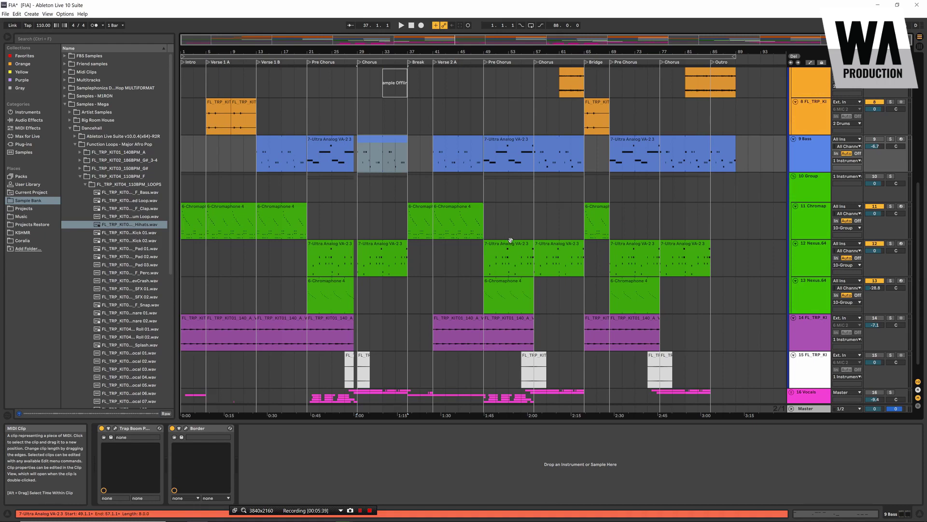
scroll(507, 241, "up", 3)
scroll(516, 247, "up", 5)
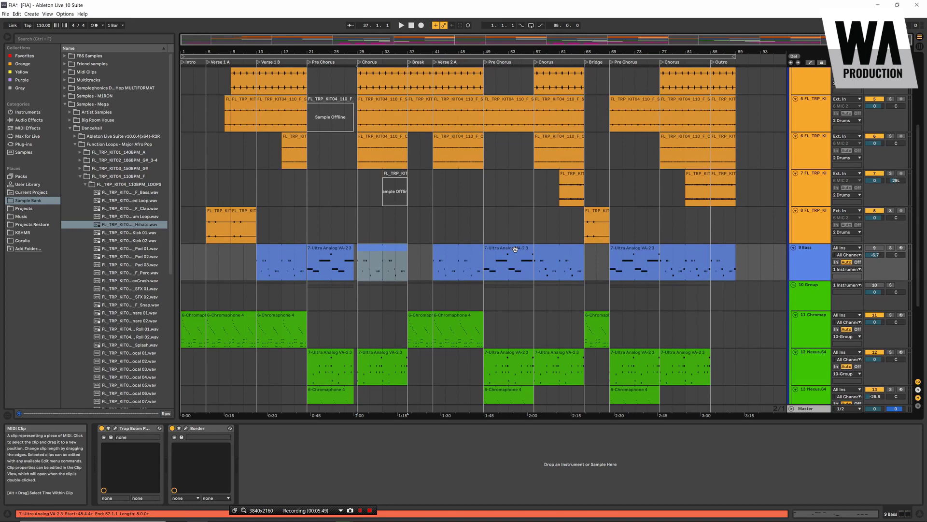
scroll(515, 249, "down", 3)
scroll(608, 259, "up", 8)
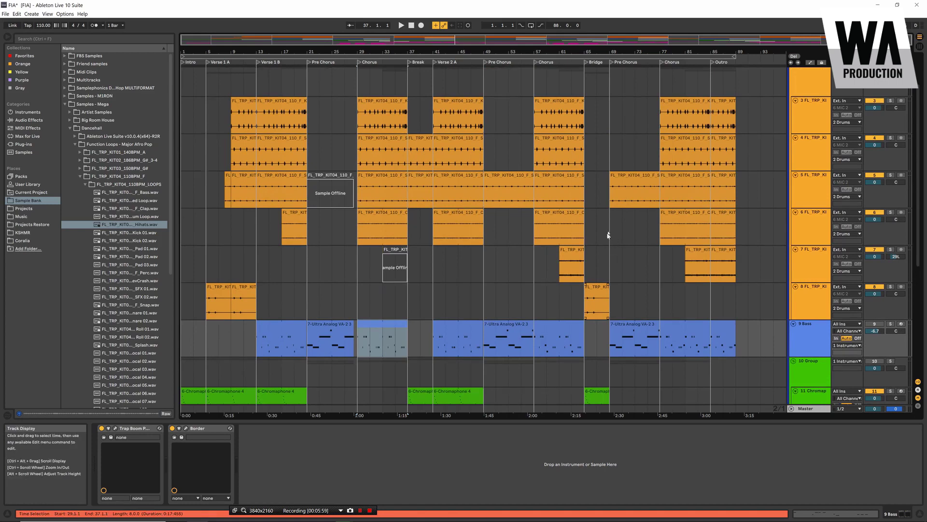
scroll(609, 246, "up", 3)
scroll(613, 227, "down", 5)
scroll(614, 226, "up", 4)
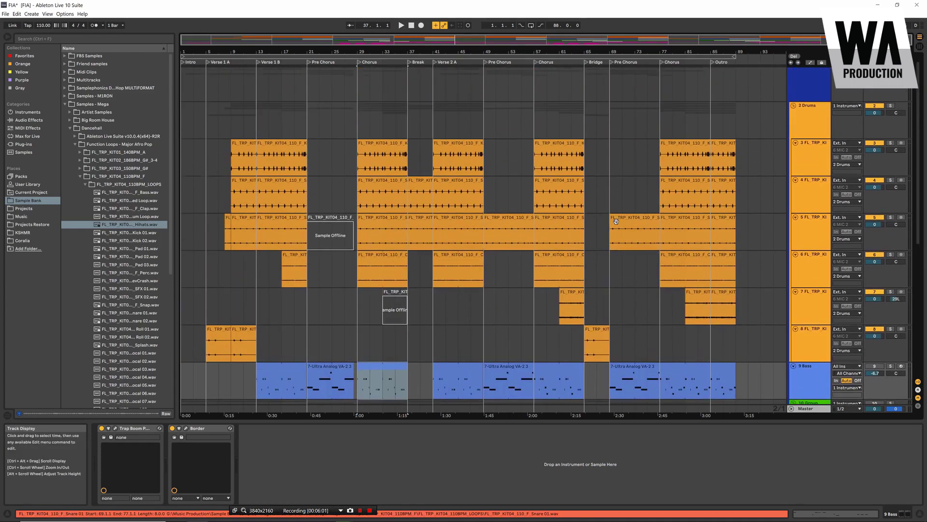
Step: Play the first Chorus from the start of its Kick 02 clip and solo the kick track
left_click(334, 127)
left_click(373, 143)
key("space")
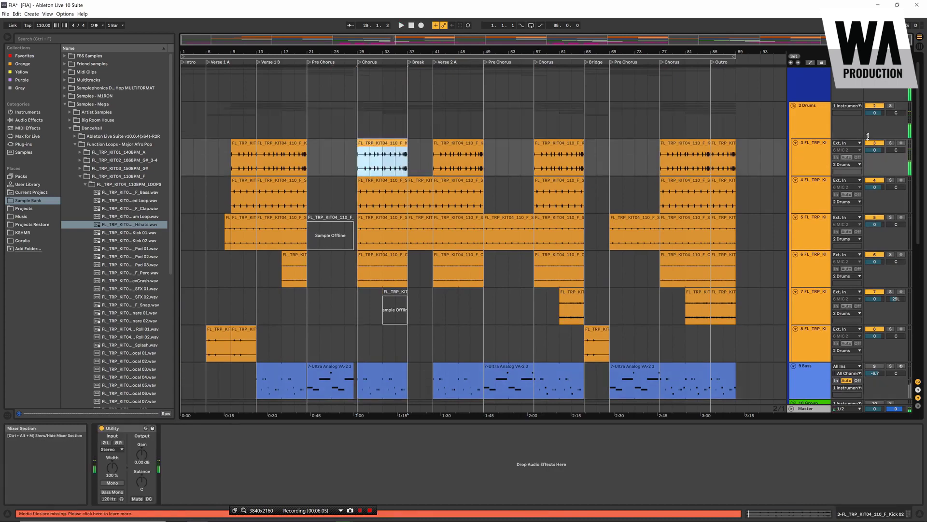
left_click(890, 143)
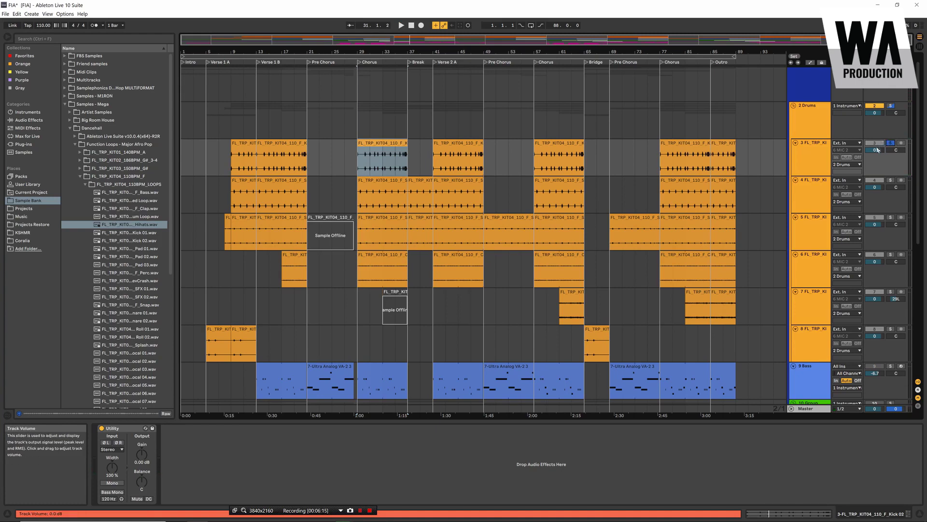
Step: Play the soloed kick and check its peak level in the Session View mixer before returning to the Arrangement
key("Tab")
key("Tab")
key("space")
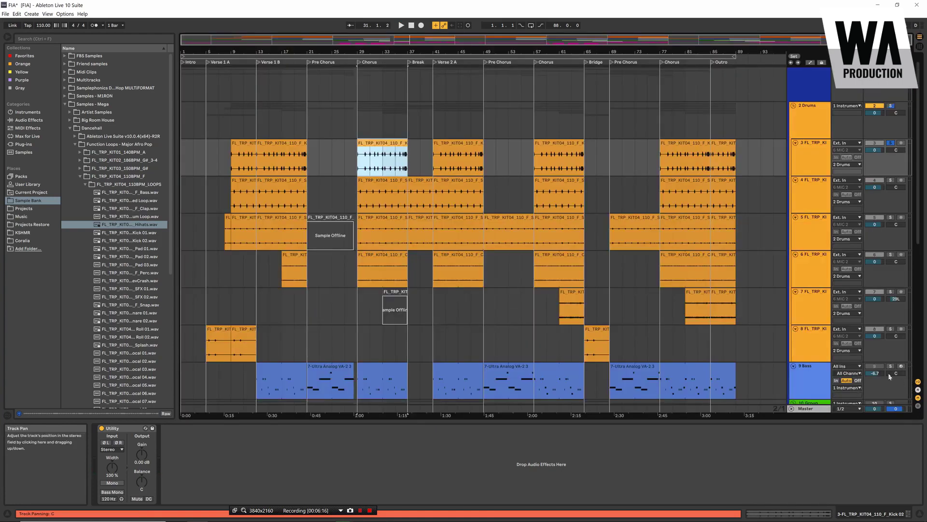
key("Tab")
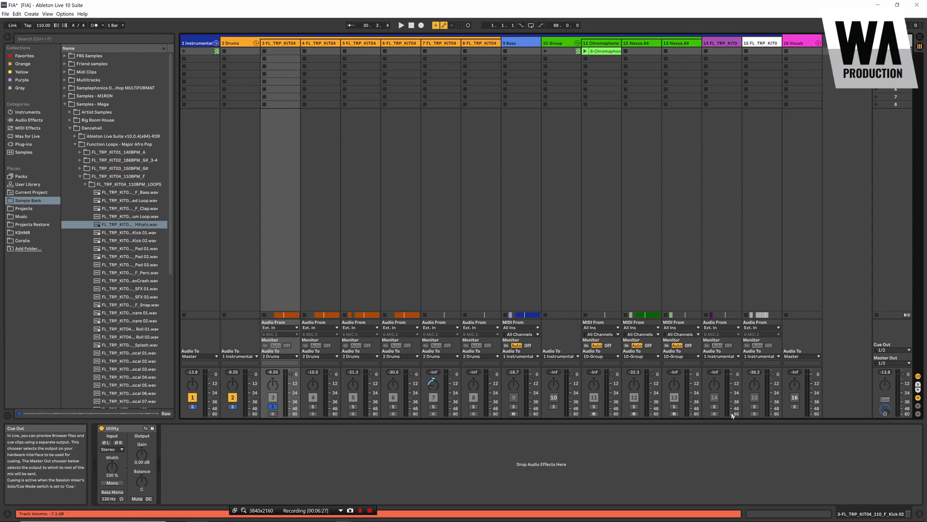
key("Tab")
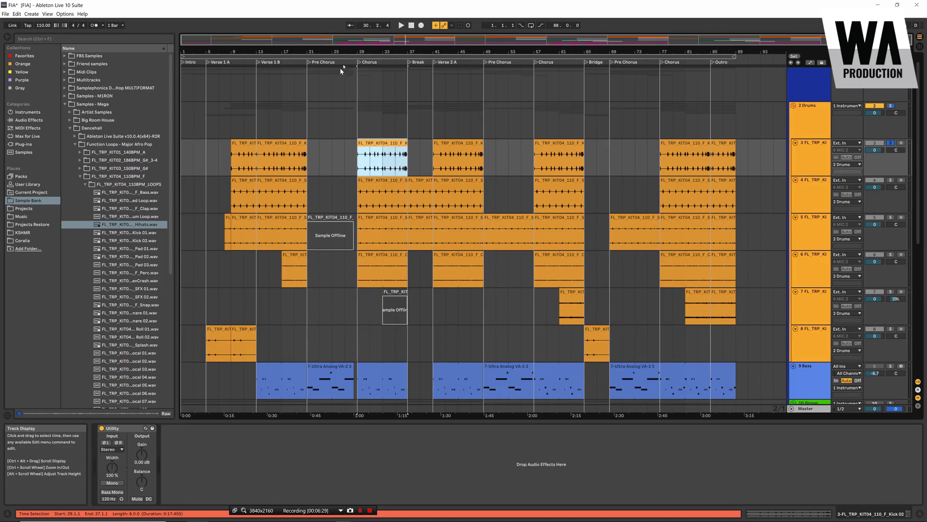
Step: Solo the Snare 02 track along with the kick and play both from the start of the first Chorus
left_click_drag(341, 51, 342, 80)
left_click_drag(439, 52, 397, 64)
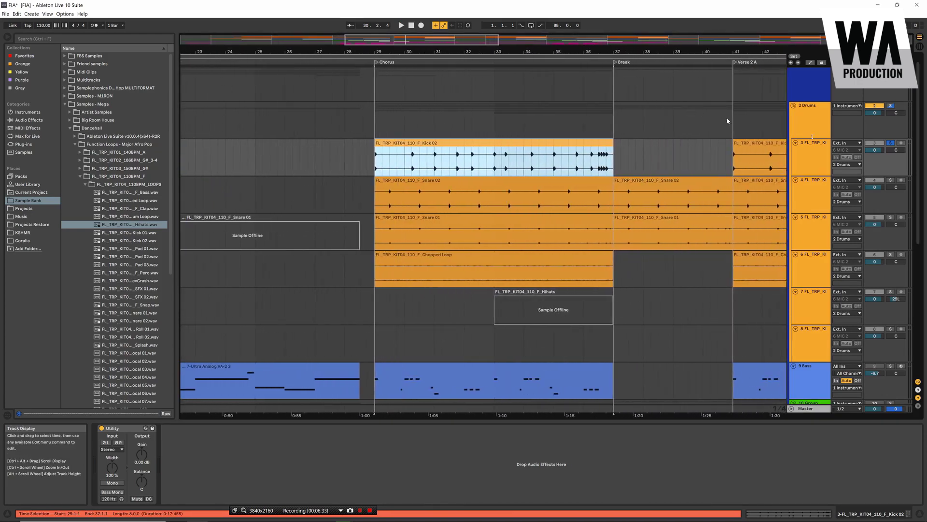
left_click(891, 180)
key("space")
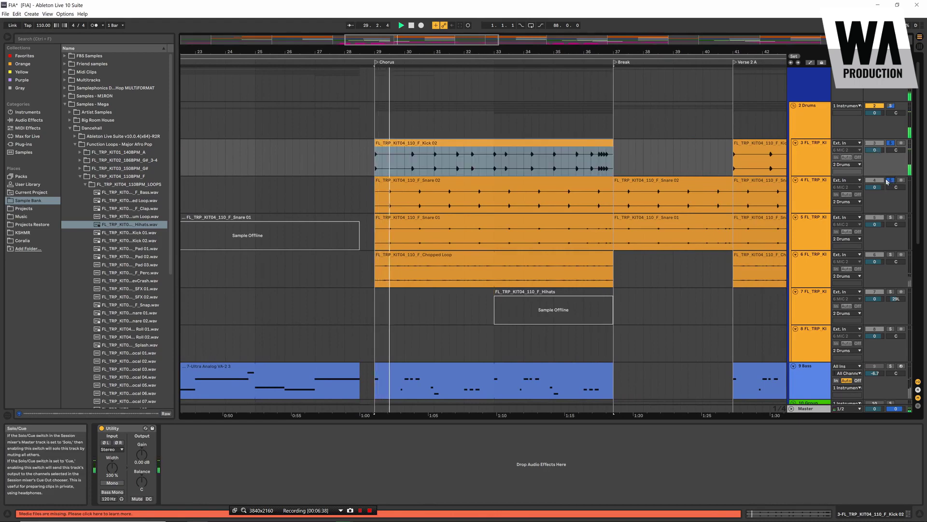
key("space")
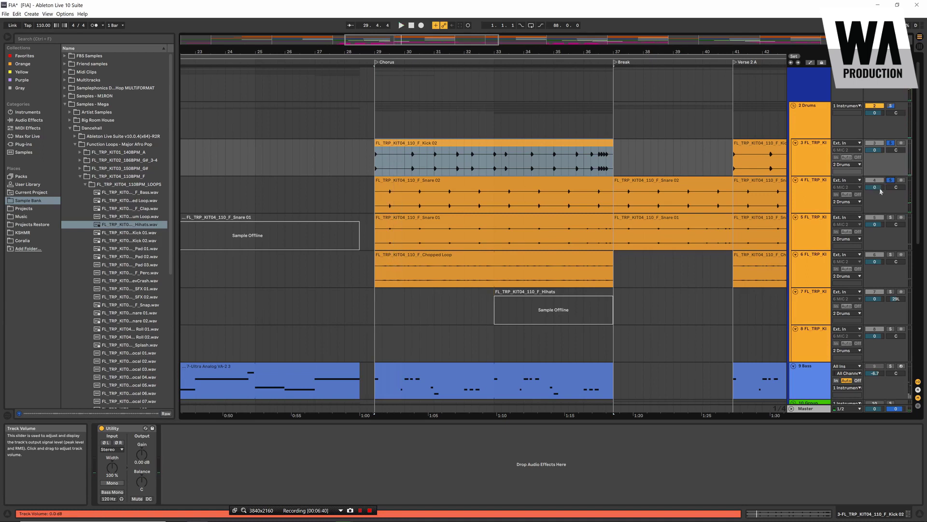
Step: Lower the Snare 02 track volume to -3.7 dB and check its peak level in the Session View mixer
left_click_drag(880, 191, 880, 203)
key("space")
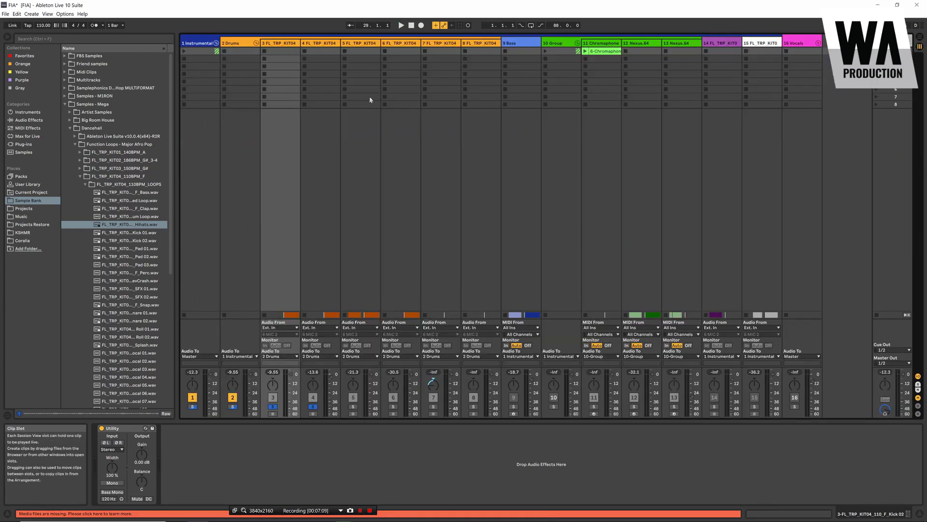
key("Tab")
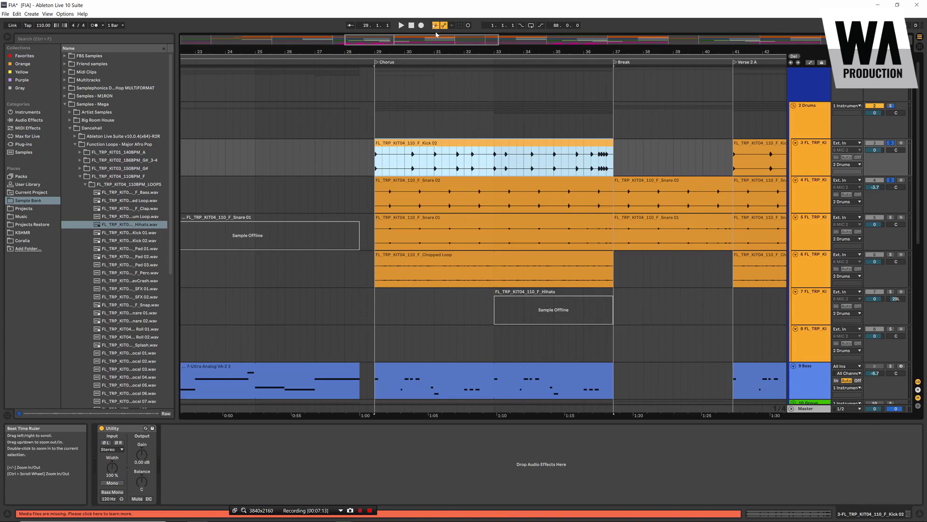
Step: Replay the Chorus kick and snare while trying a louder Snare 02 level, and set the Snare 02 volume to -3.8 dB
left_click_drag(413, 51, 412, 51)
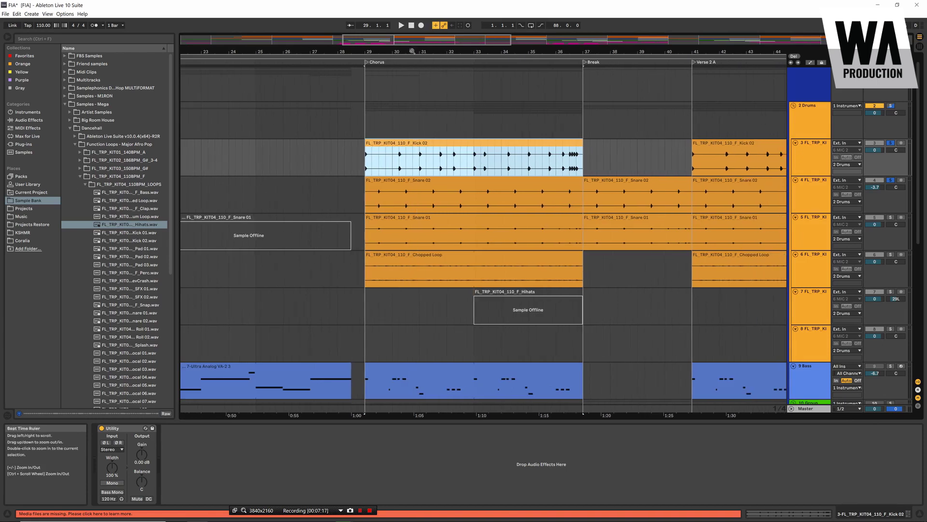
key("space")
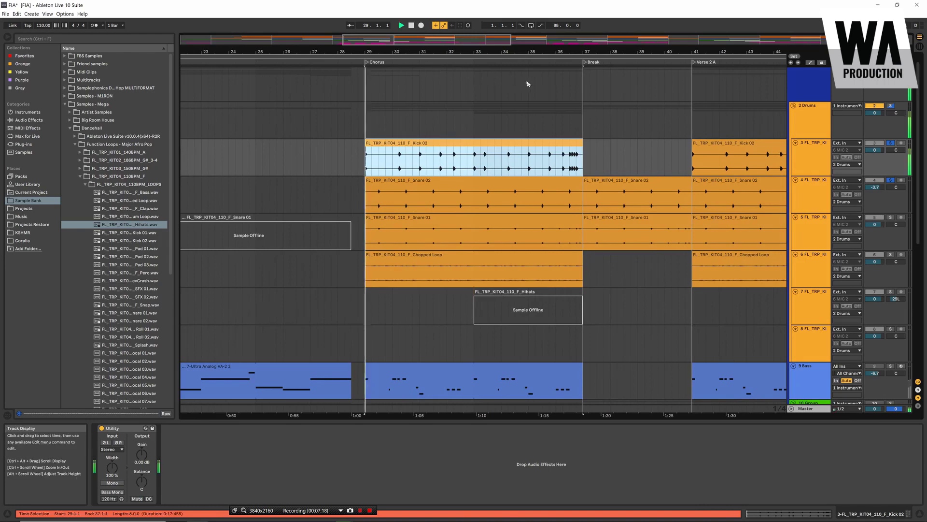
key("space")
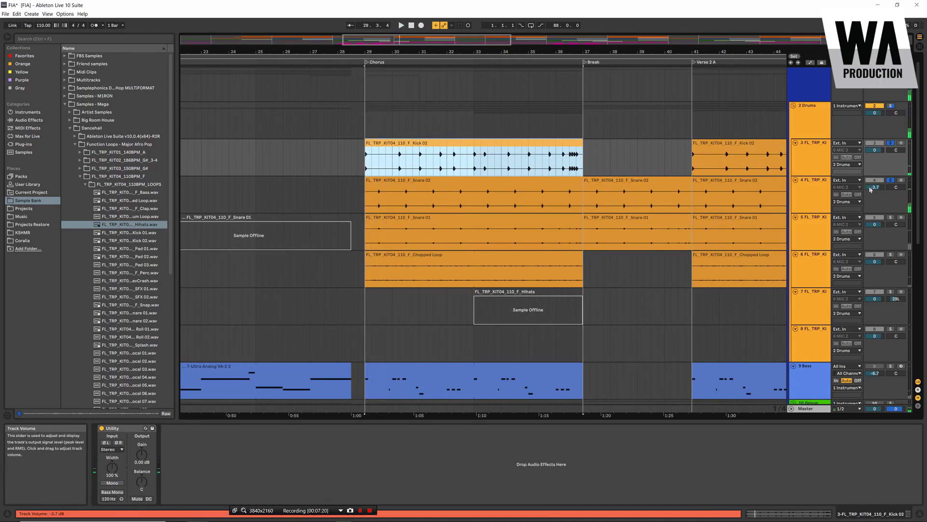
left_click_drag(875, 187, 874, 185)
key("space")
key("space")
key("space")
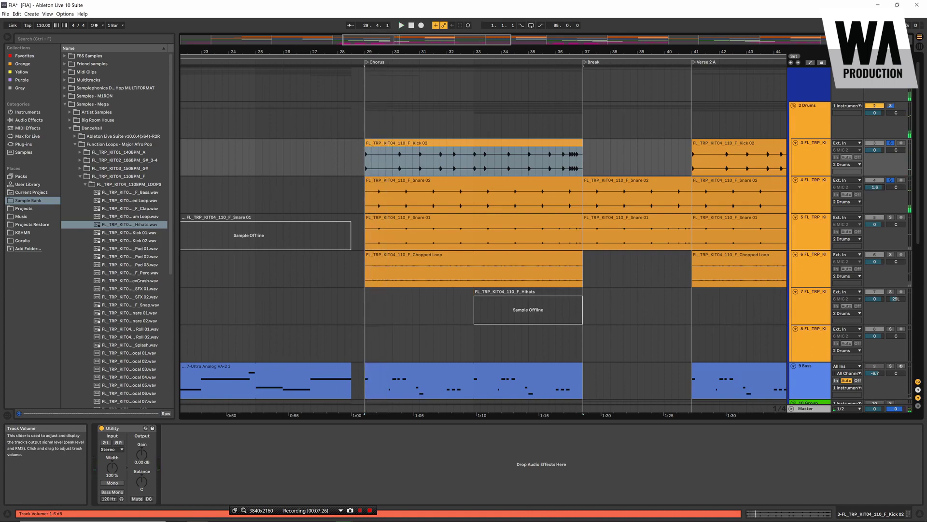
left_click_drag(875, 187, 875, 196)
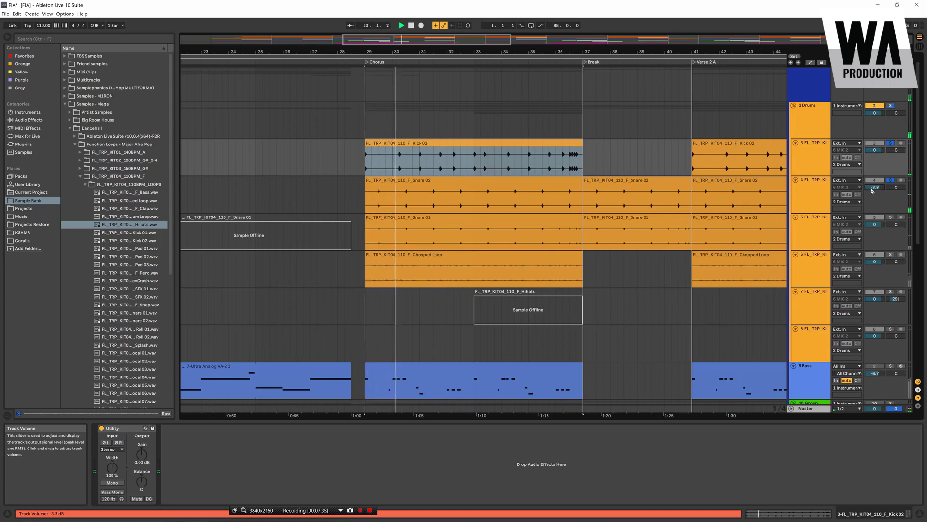
key("space")
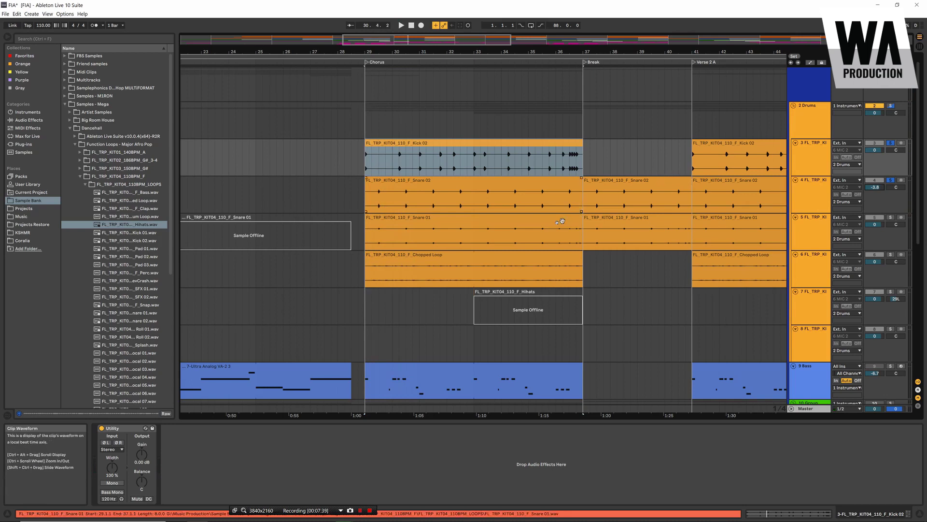
Step: Solo the Snare 01 track alongside the kick and Snare 02 and play the Chorus from its Snare 01 clip
left_click(502, 222)
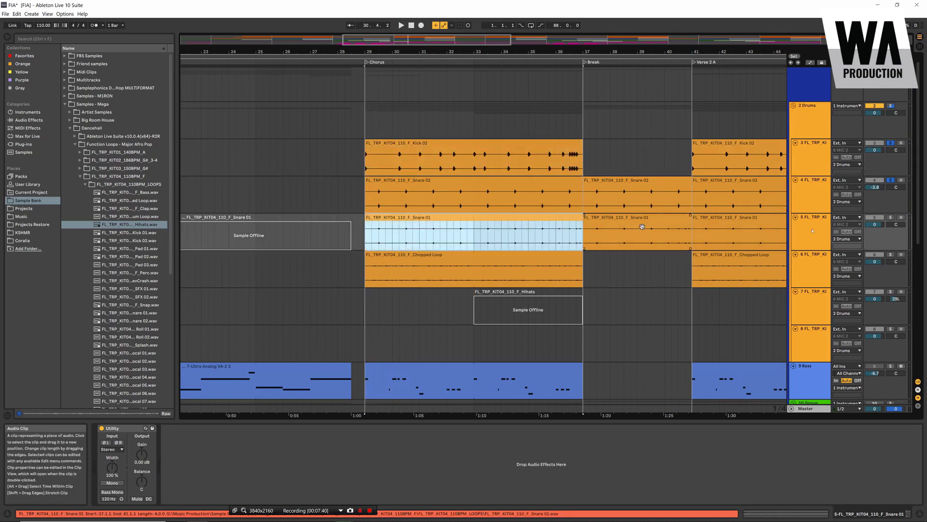
left_click(892, 217)
key("space")
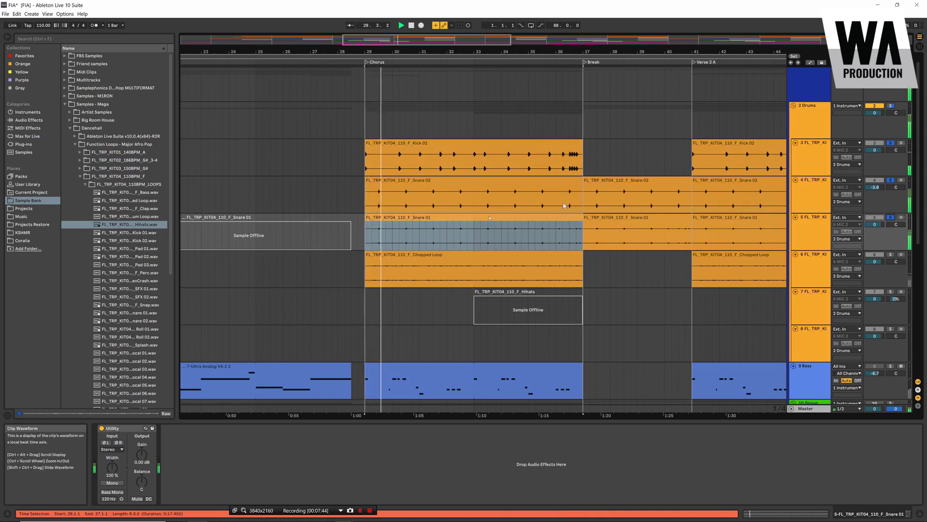
key("space")
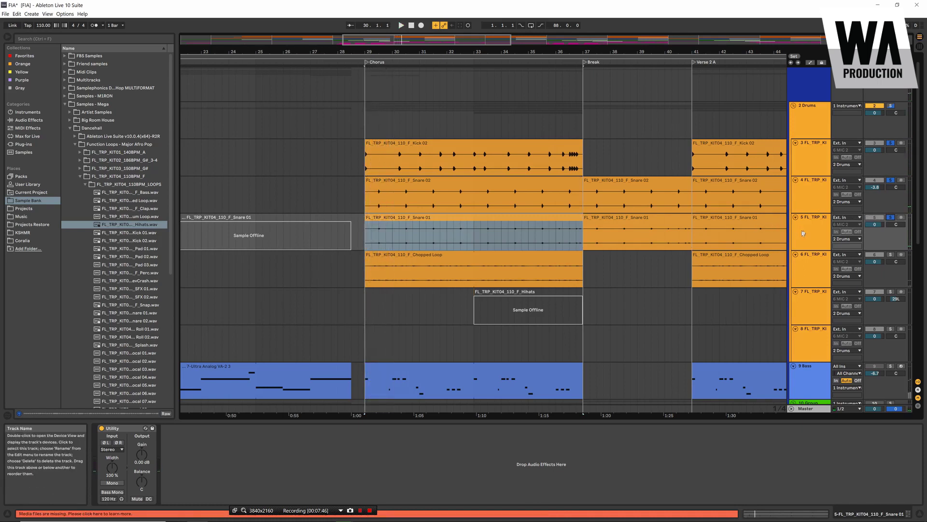
Step: Set the Snare 01 track volume to -8.1 dB while playing the Chorus with the soloed drums
left_click_drag(871, 227, 872, 246)
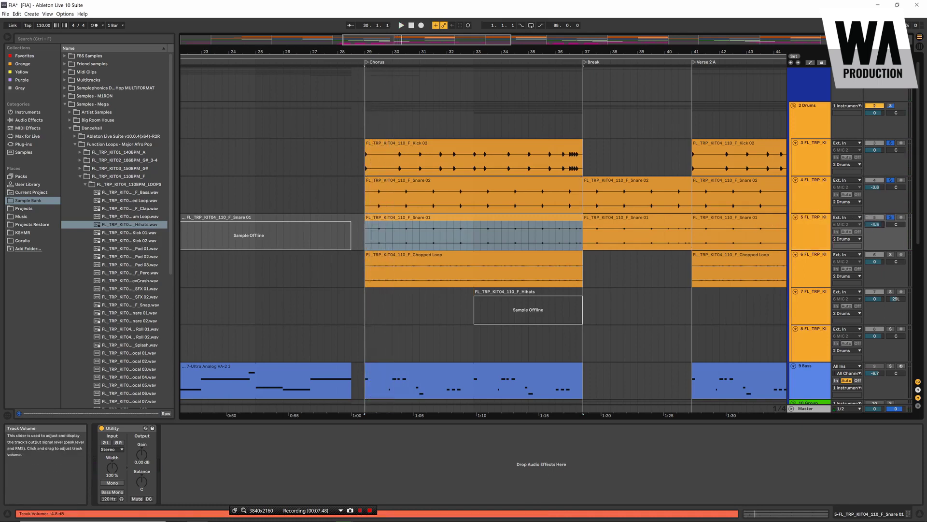
key("space")
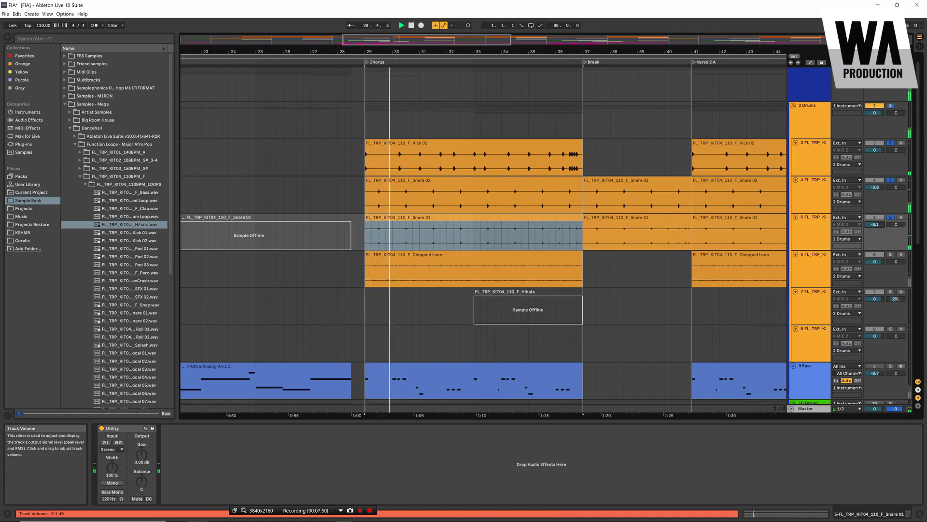
left_click_drag(874, 225, 874, 222)
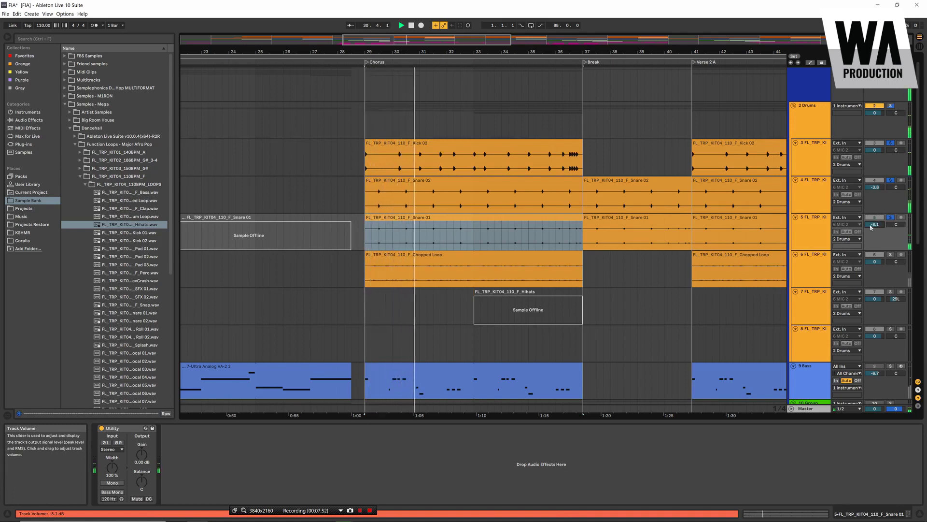
key("space")
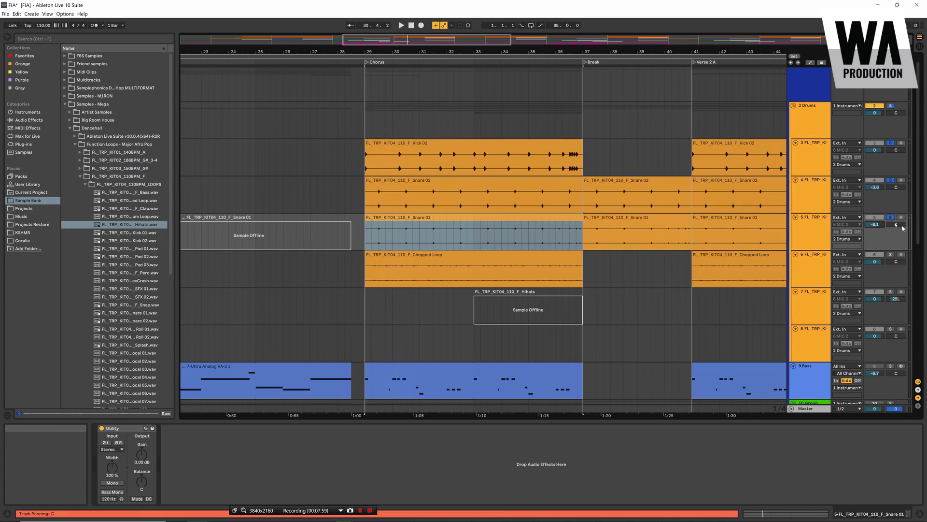
Step: Replay the Chorus with the soloed drums while trying louder Snare 01 levels, and set the Snare 01 volume to -4.0 dB
mouse_move(874, 224)
left_mouse_down()
mouse_move(874, 198)
mouse_move(874, 219)
left_mouse_up()
key("space")
key("space")
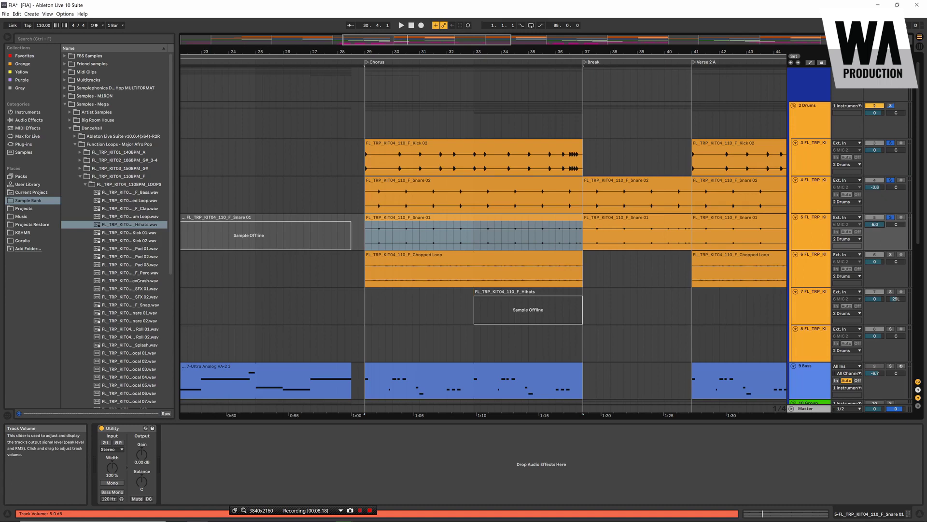
key("space")
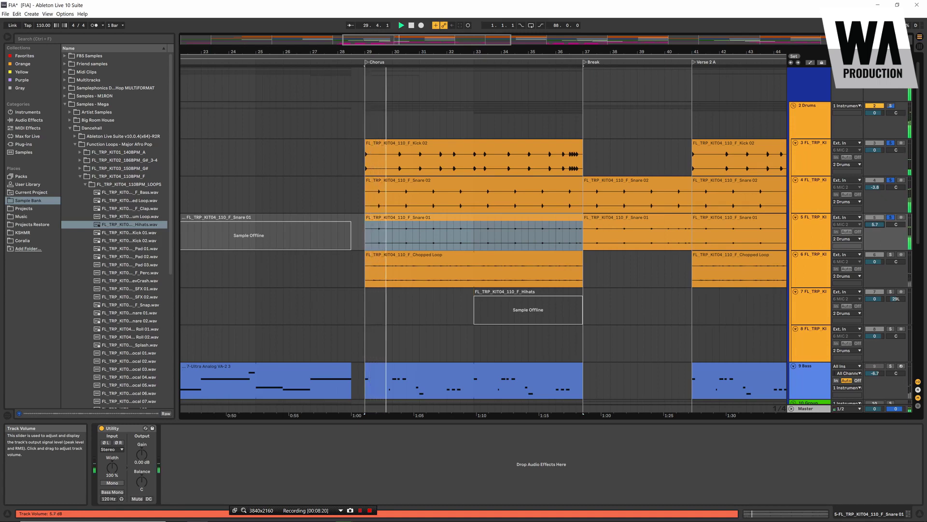
key("space")
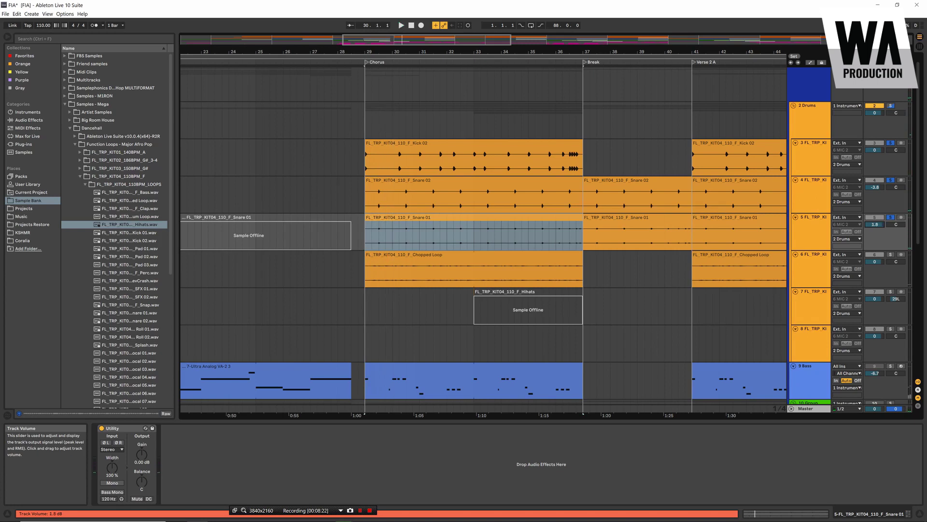
key("space")
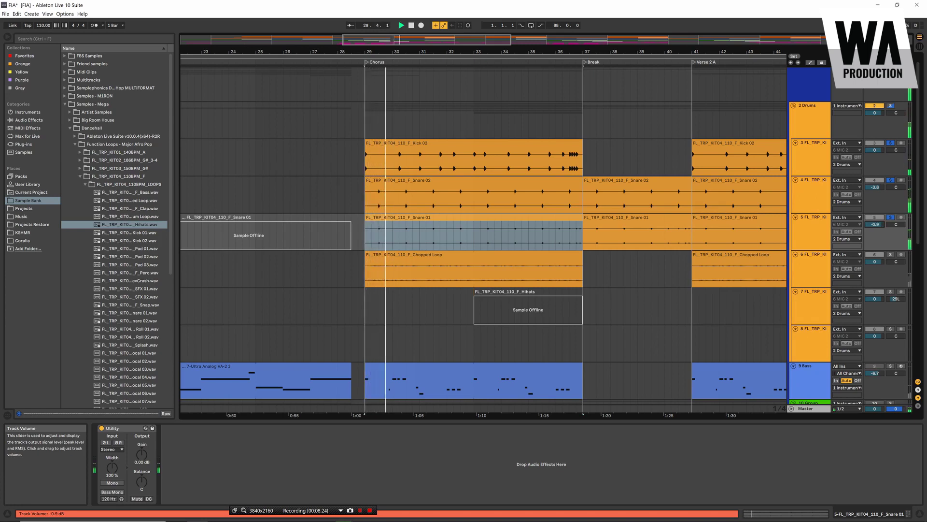
key("space")
key("space")
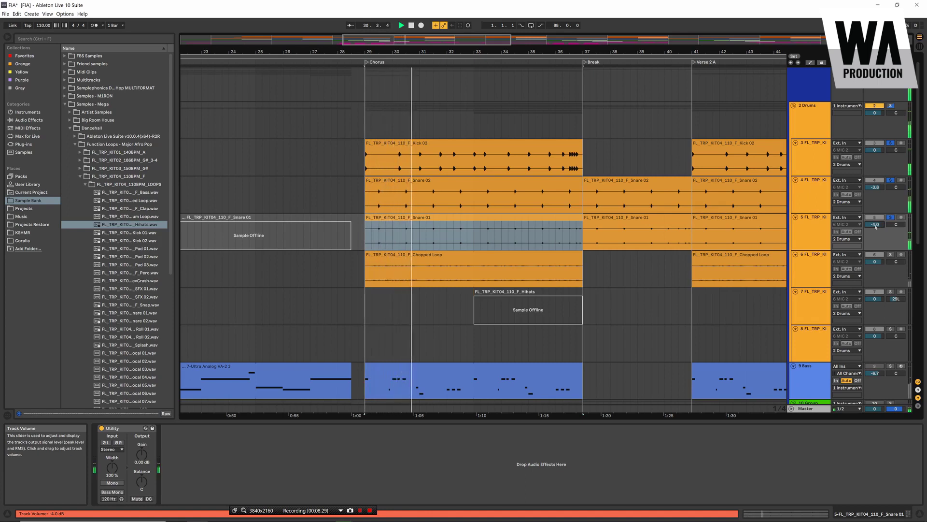
key("space")
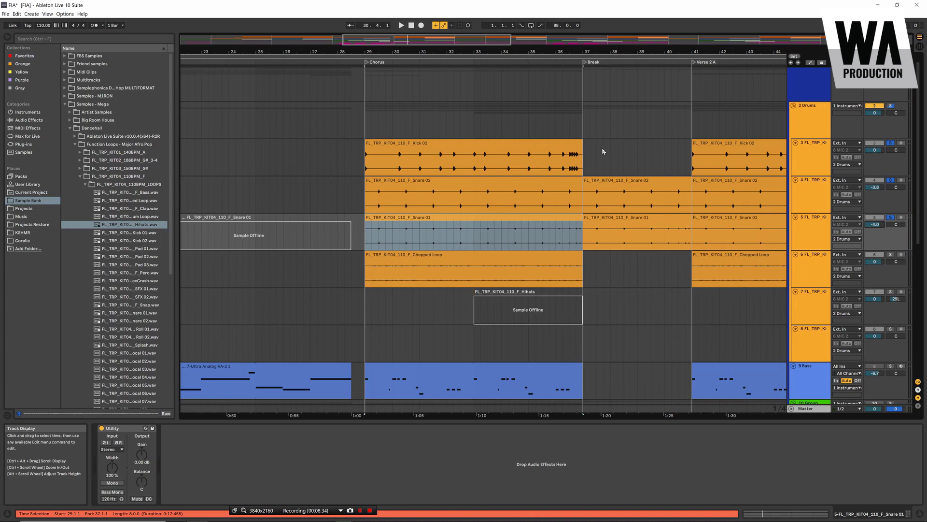
Step: Solo the Chopped Loop track alongside the kick and snares and raise its volume to 3.4 dB while playing the Chorus
scroll(556, 188, "down", 1)
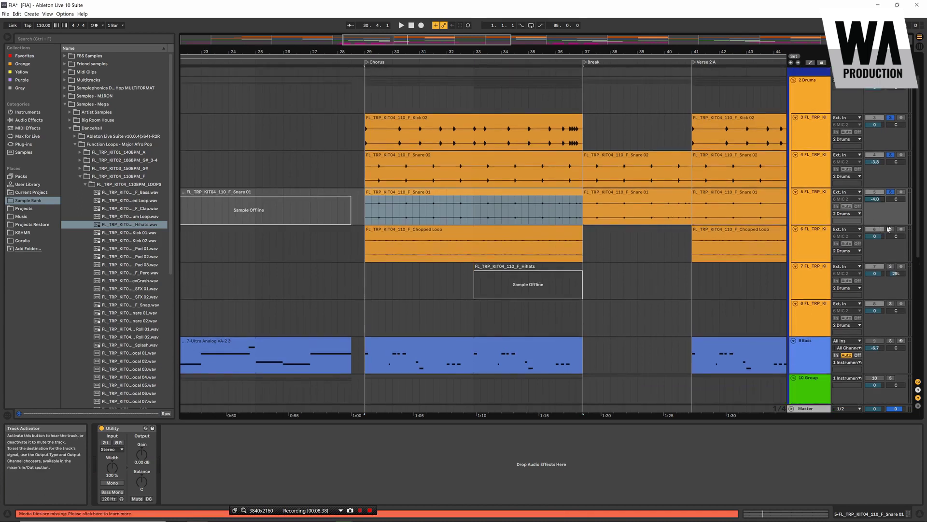
left_click(891, 229)
key("space")
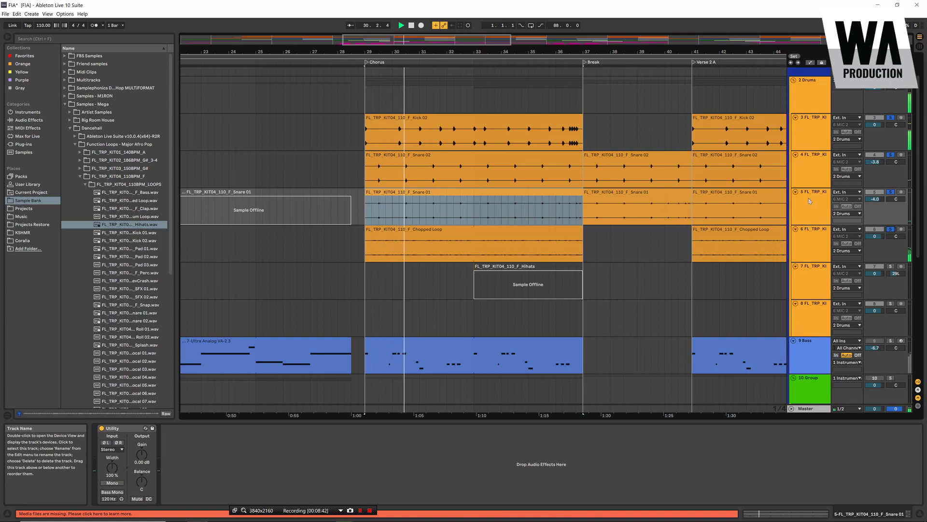
key("space")
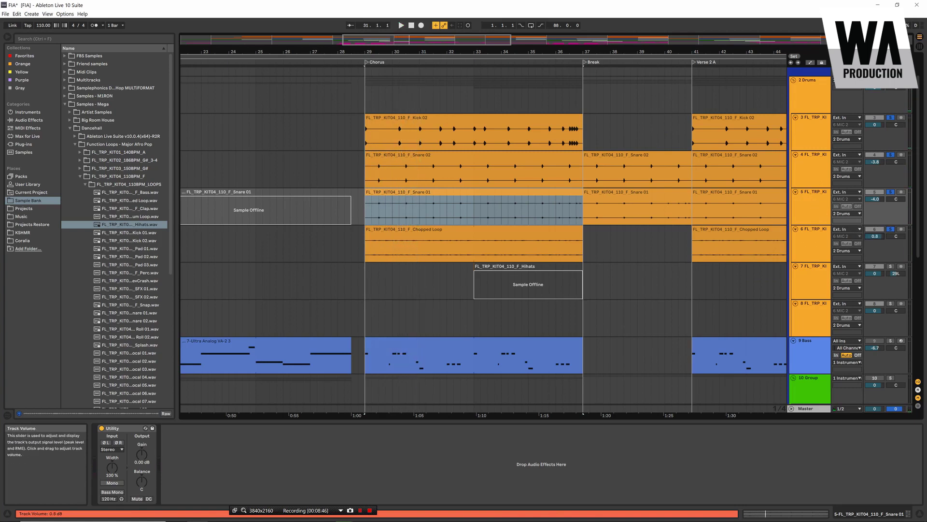
key("space")
left_click_drag(874, 236, 874, 224)
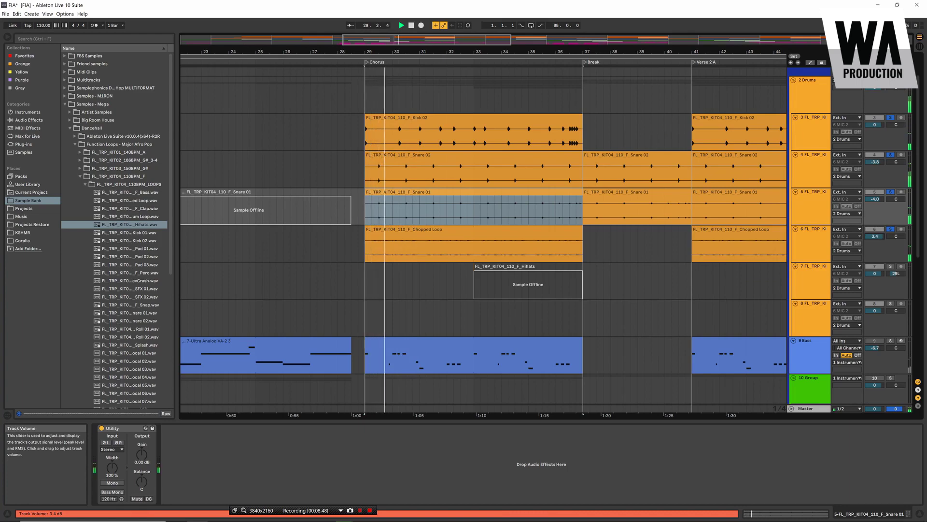
key("space")
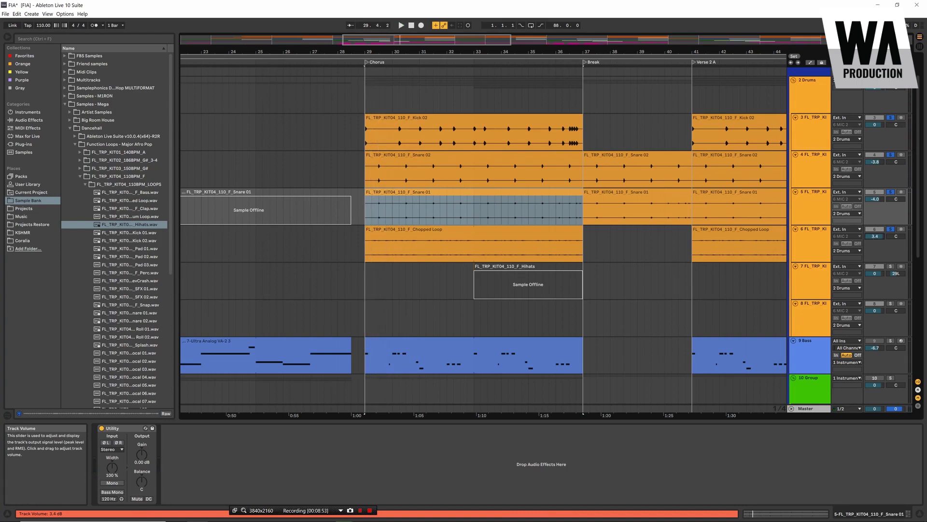
Step: Try the Chopped Loop track at a much lower level, down to -10.6 dB, while playing the Chorus
left_click_drag(874, 237, 875, 251)
key("space")
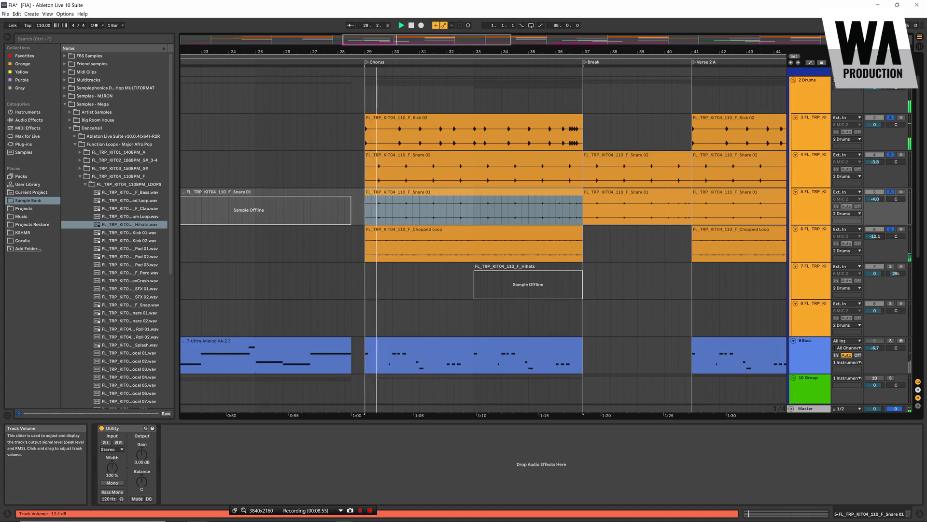
left_click_drag(874, 236, 874, 233)
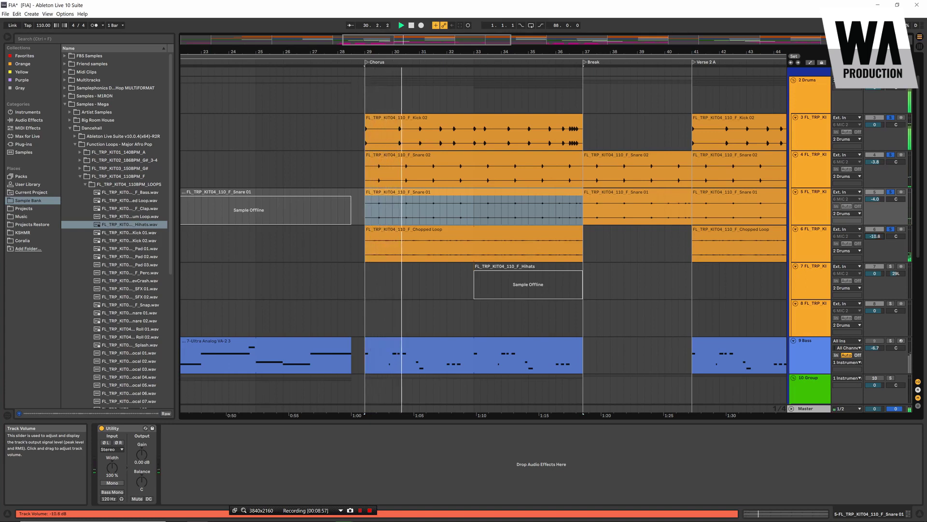
key("space")
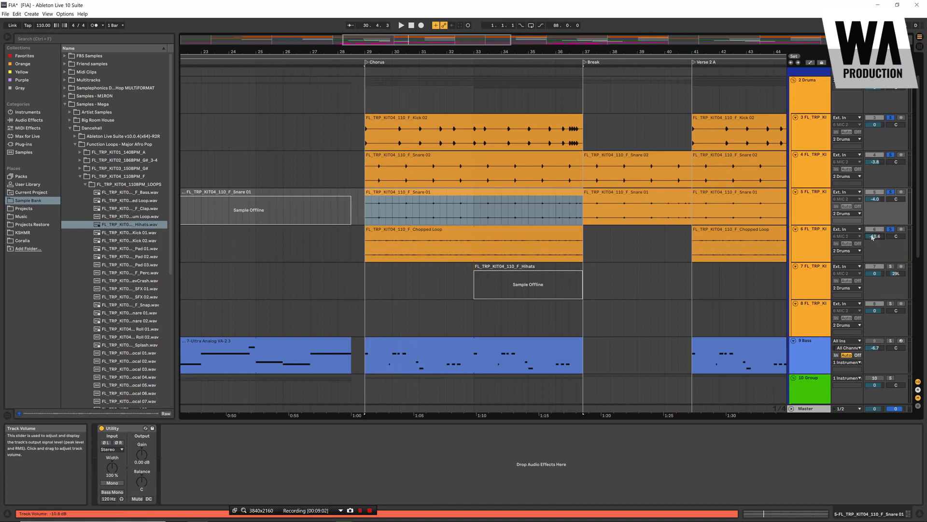
Step: Compare the Chopped Loop at 6.0 dB and lower levels during Chorus playback, and set its volume to 3.0 dB
left_click_drag(873, 237, 873, 208)
key("space")
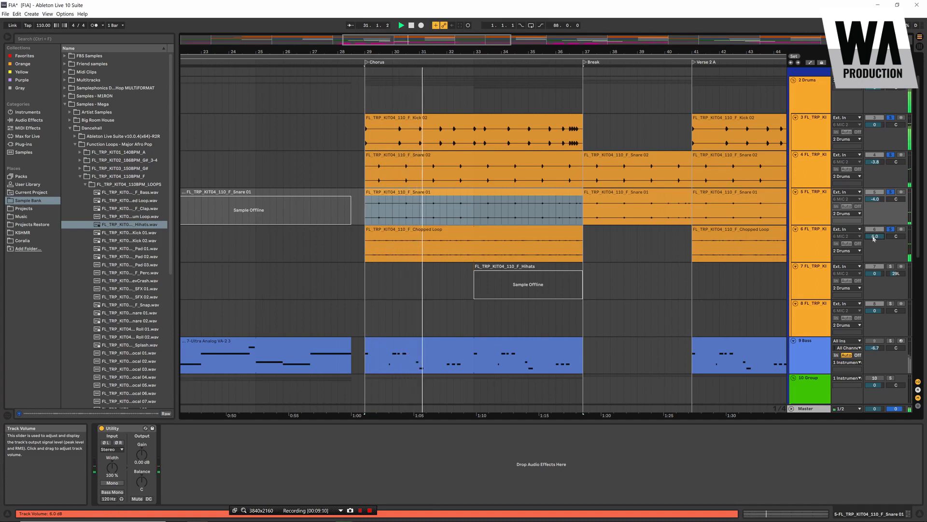
key("space")
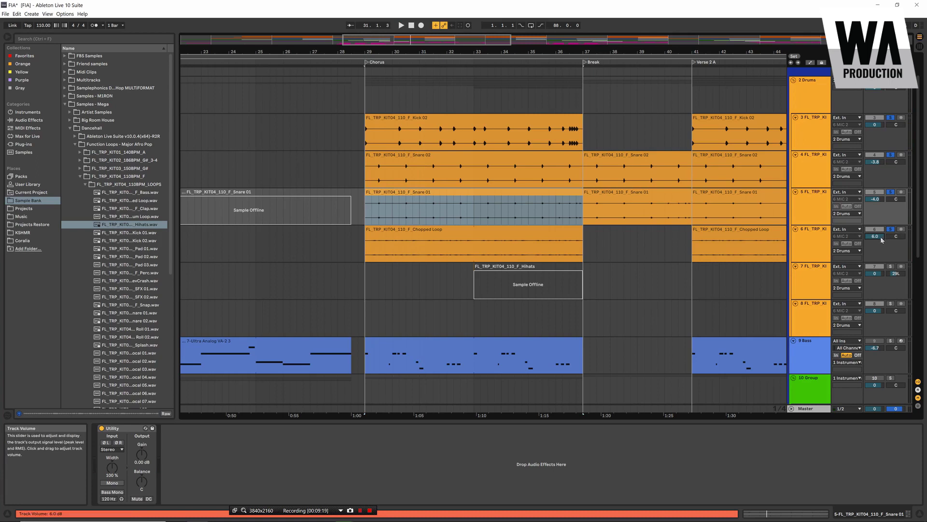
key("space")
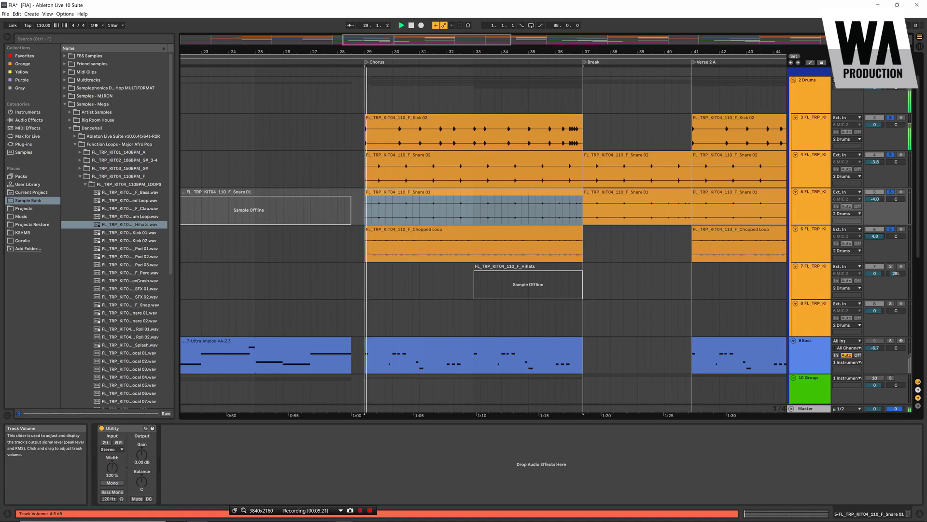
mouse_move(878, 237)
left_mouse_down()
mouse_move(878, 255)
mouse_move(874, 227)
left_mouse_up()
key("space")
key("space")
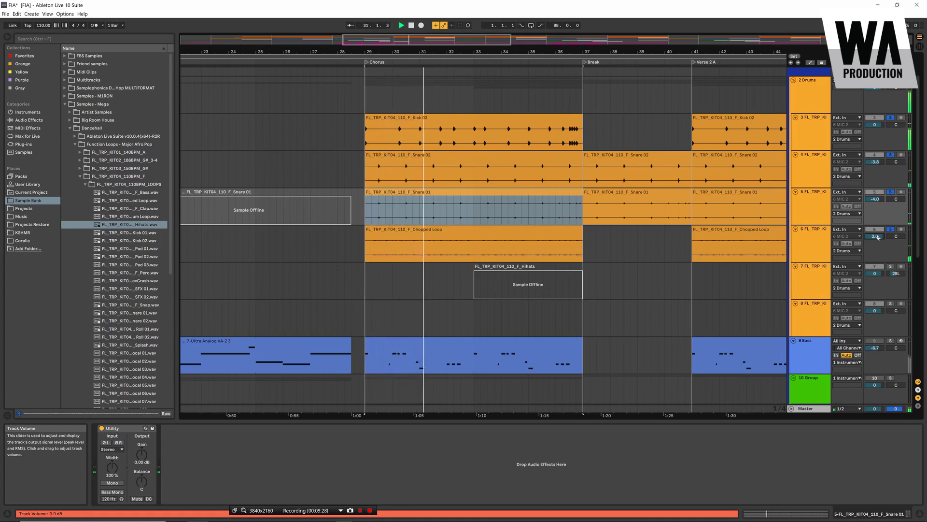
key("space")
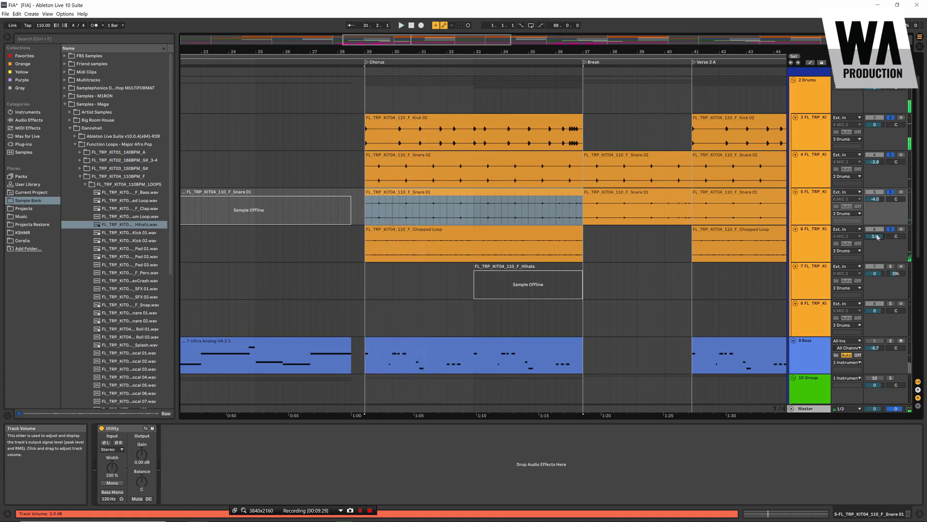
Step: Play briefly from the Break section and select the Chorus clip on the Bass track as the playback range
left_click(542, 268)
left_click(610, 295)
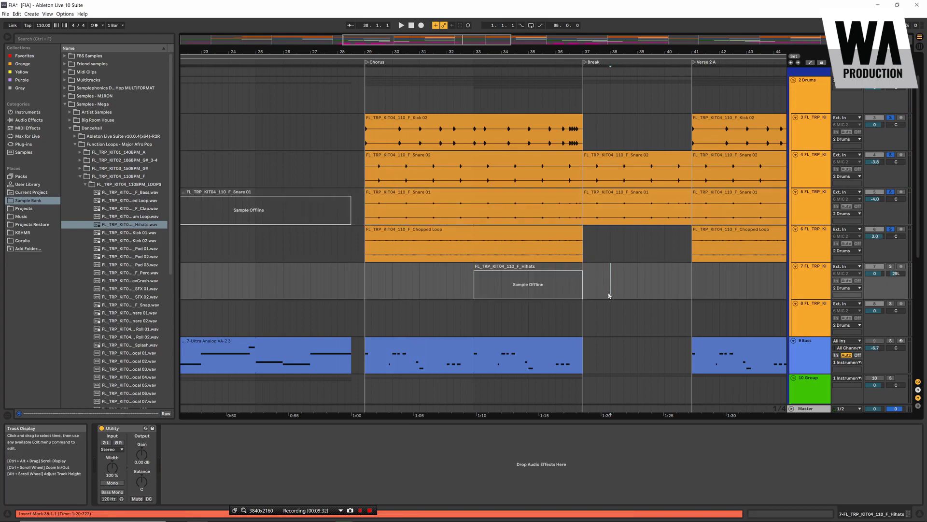
scroll(577, 269, "down", 5)
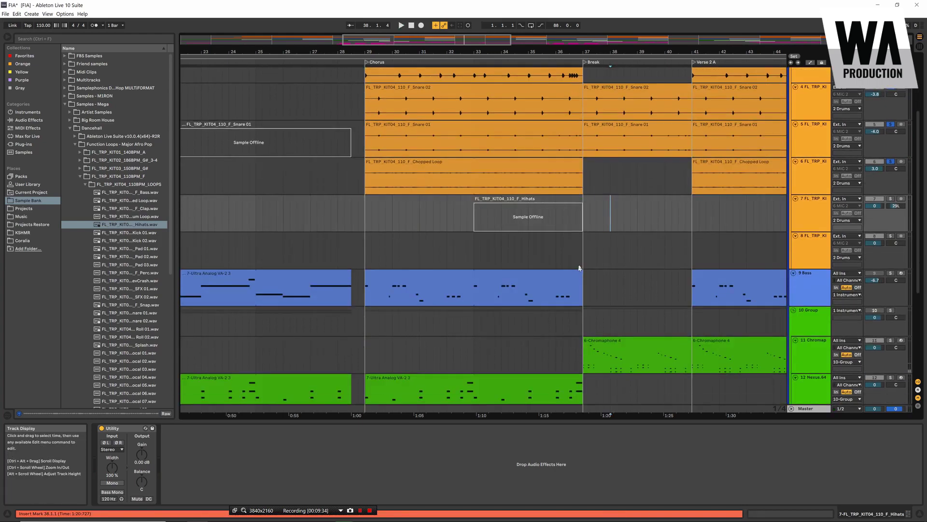
scroll(579, 268, "down", 4)
key("space")
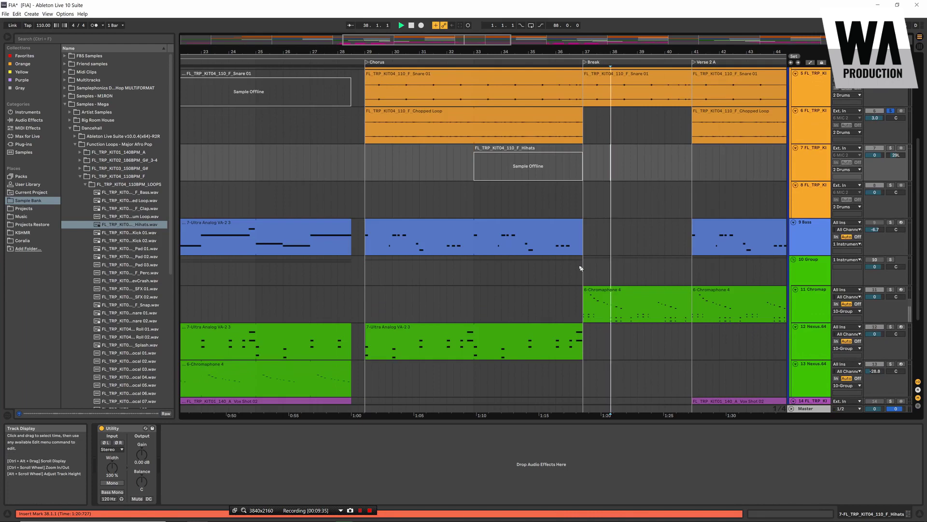
left_click(543, 220)
key("space")
scroll(600, 218, "up", 12)
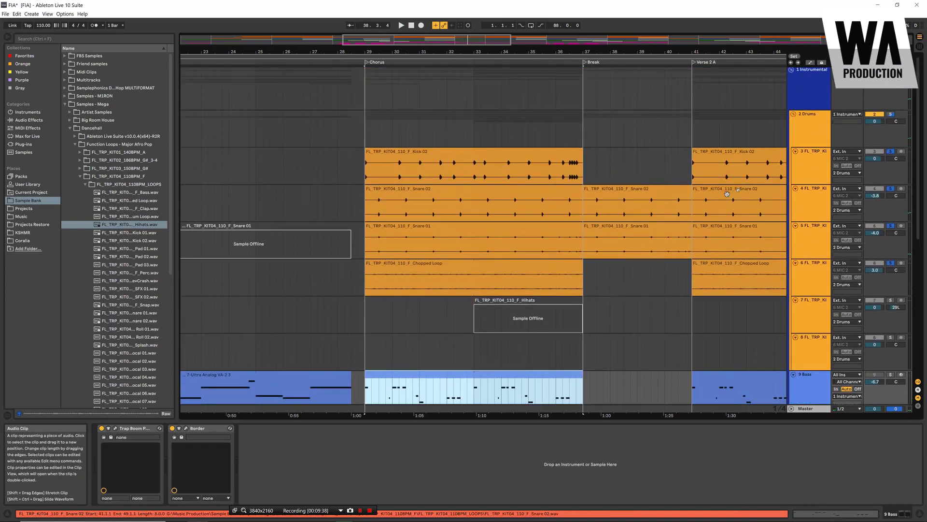
Step: Solo the whole Drums group with its individual tracks folded and play the Chorus
left_click(890, 114)
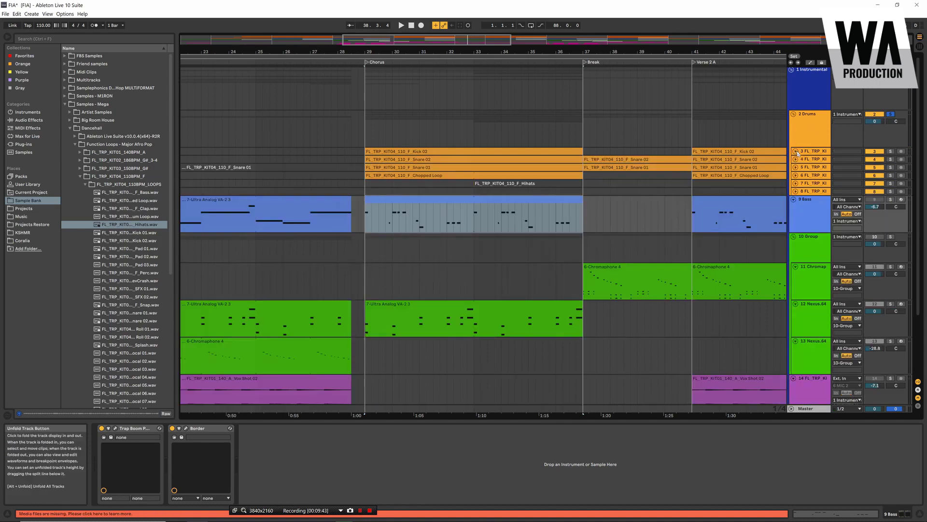
key("u")
left_click(810, 127)
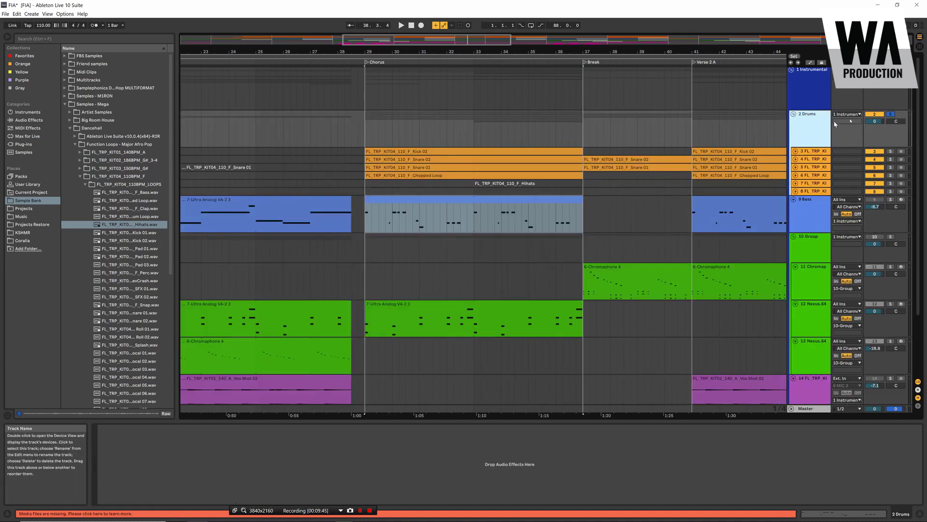
key("space")
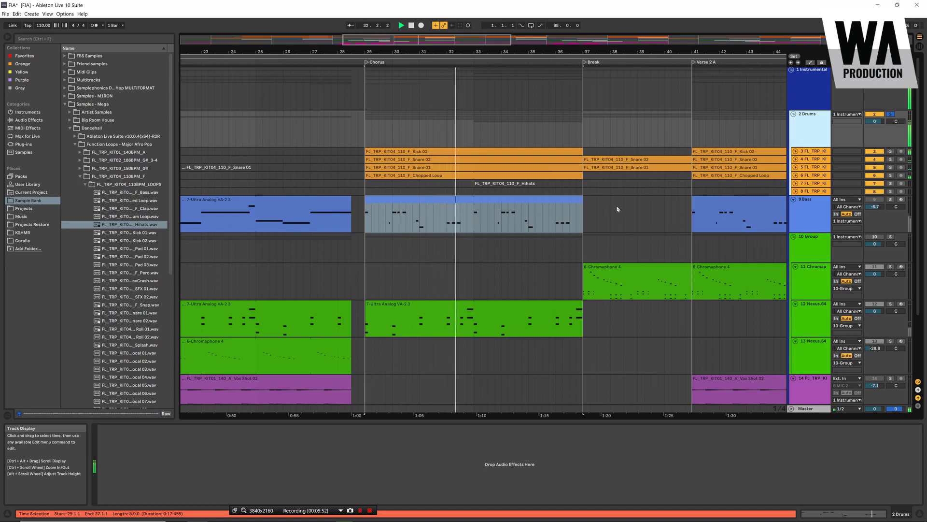
key("space")
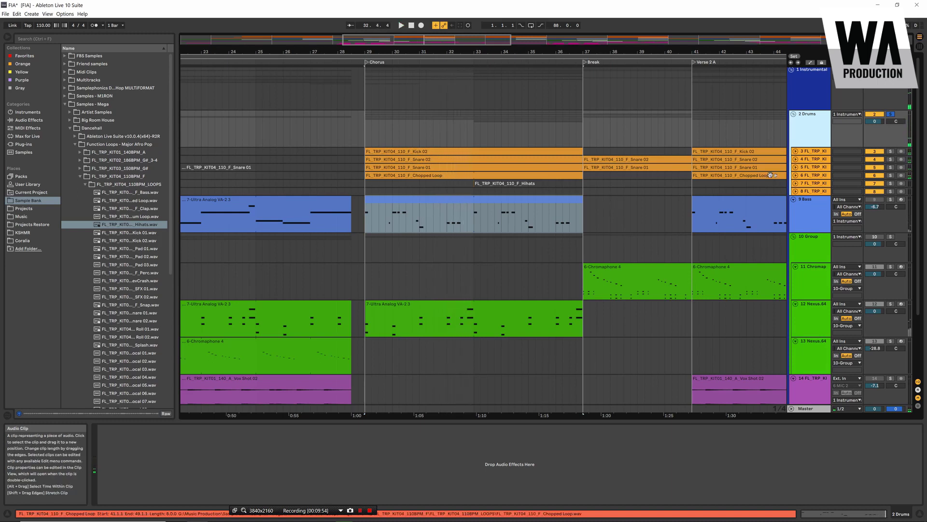
Step: Solo the Bass track together with the Drums group, play the Chorus and show the Bass track's devices
left_click(891, 199)
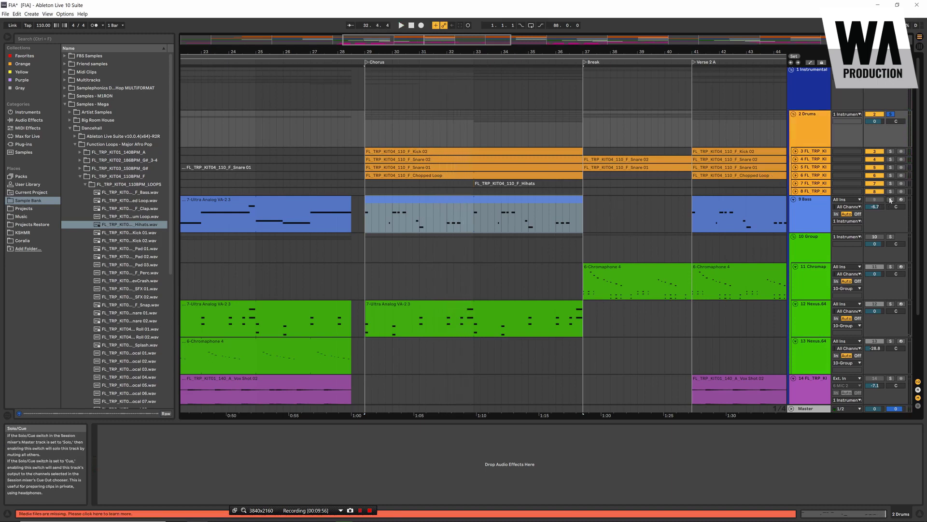
key("space")
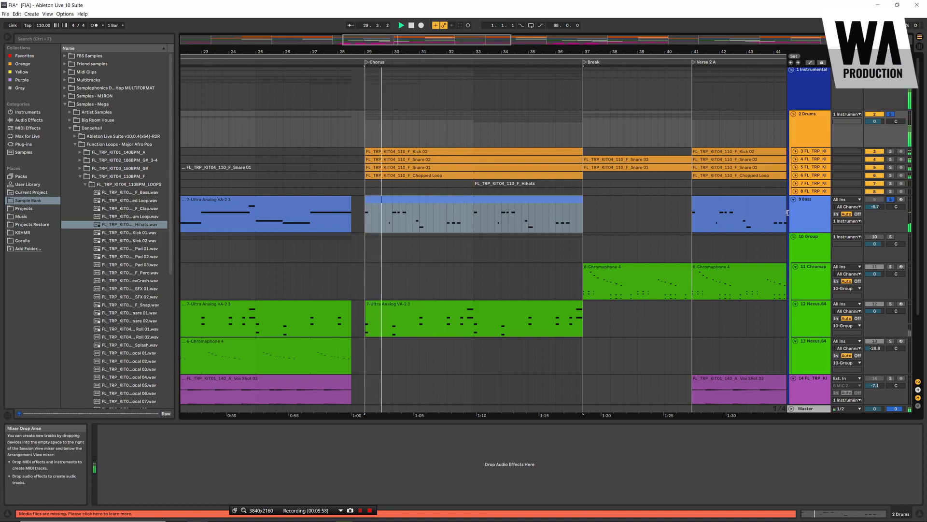
double_click(812, 214)
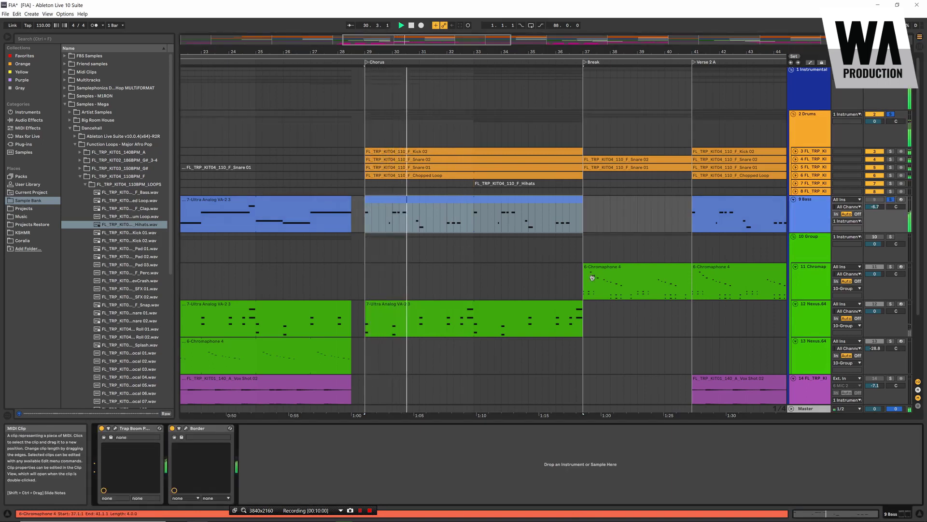
key("space")
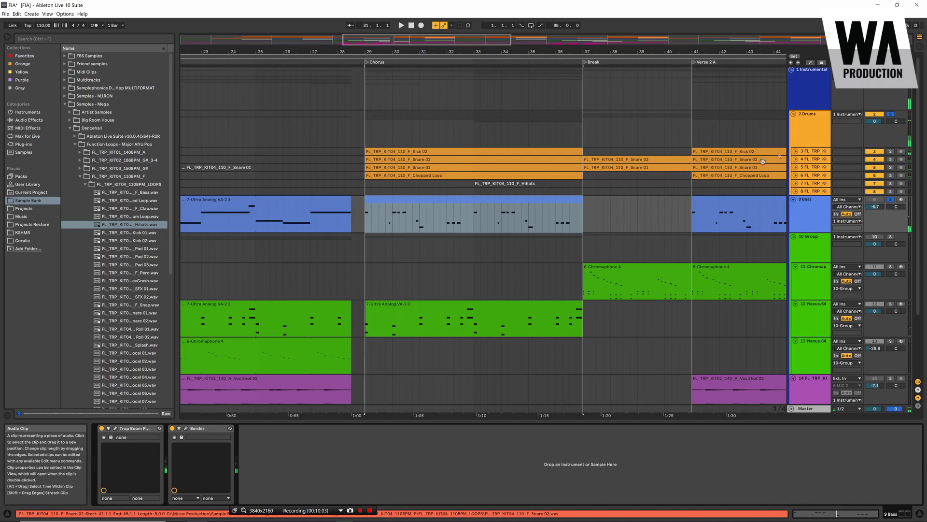
Step: View the devices on the Kick 02 and Snare 02 tracks and open the Border filter plug-in on the Bass track
left_click(805, 153)
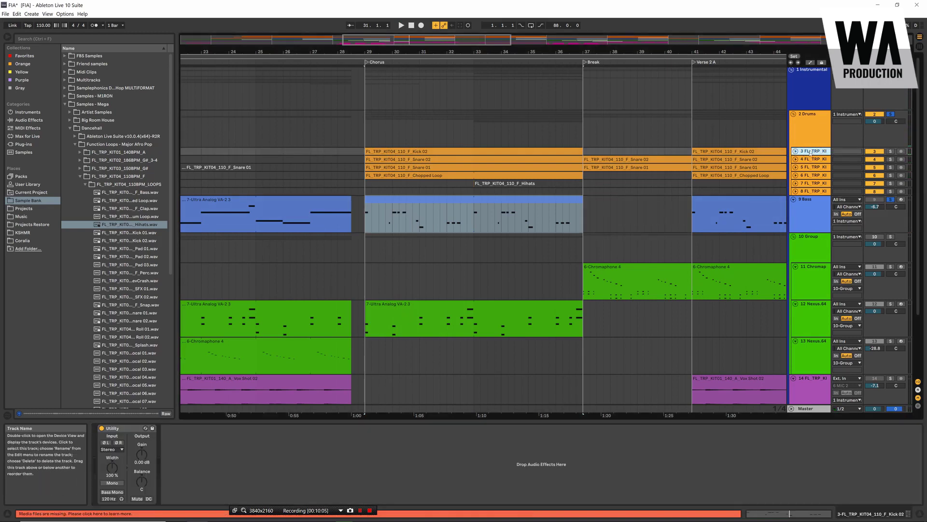
left_click(816, 159)
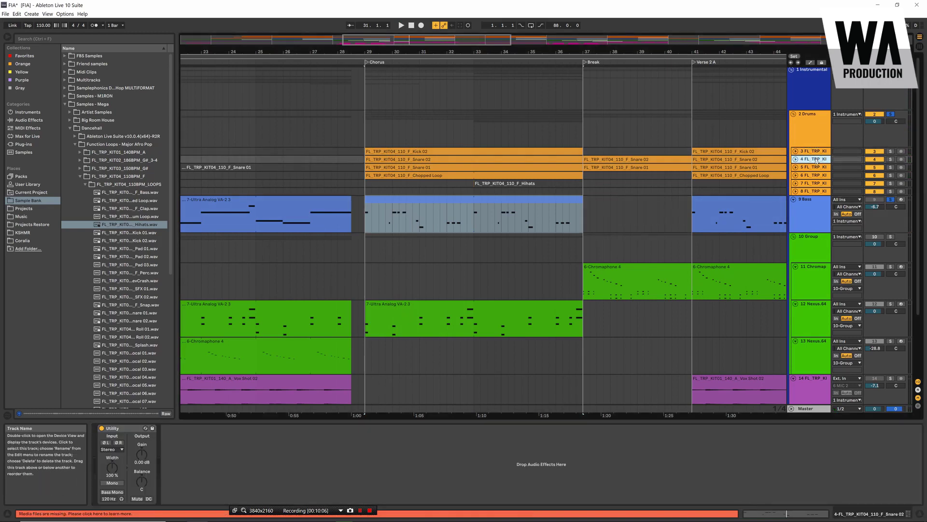
left_click(811, 201)
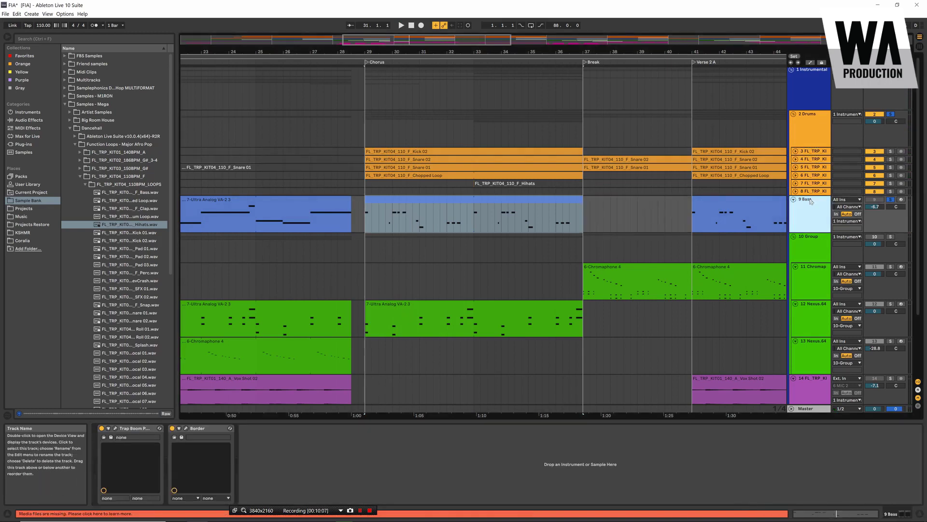
left_click(186, 429)
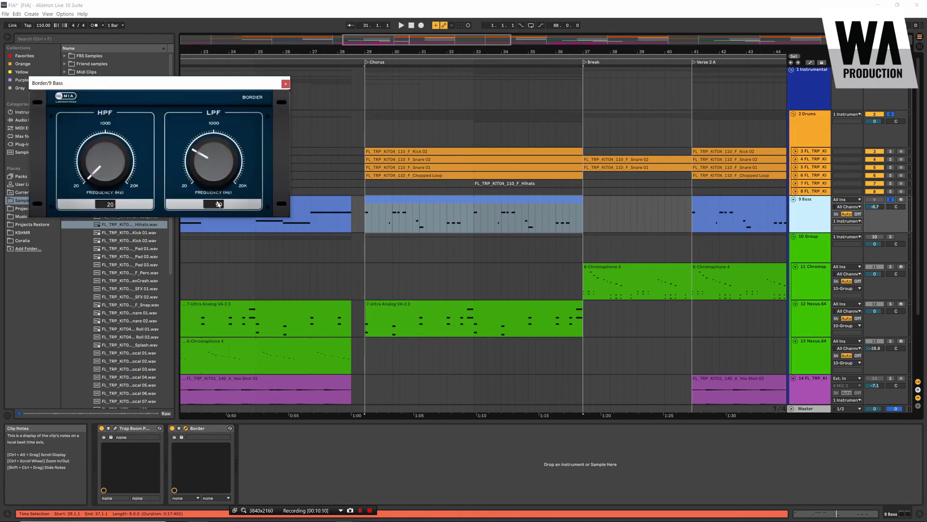
Step: Adjust the low-pass frequency in the Bass track's Border filter, play the Chorus briefly and close the plug-in
left_click_drag(213, 161, 228, 175)
key("space")
key("space")
left_click(286, 83)
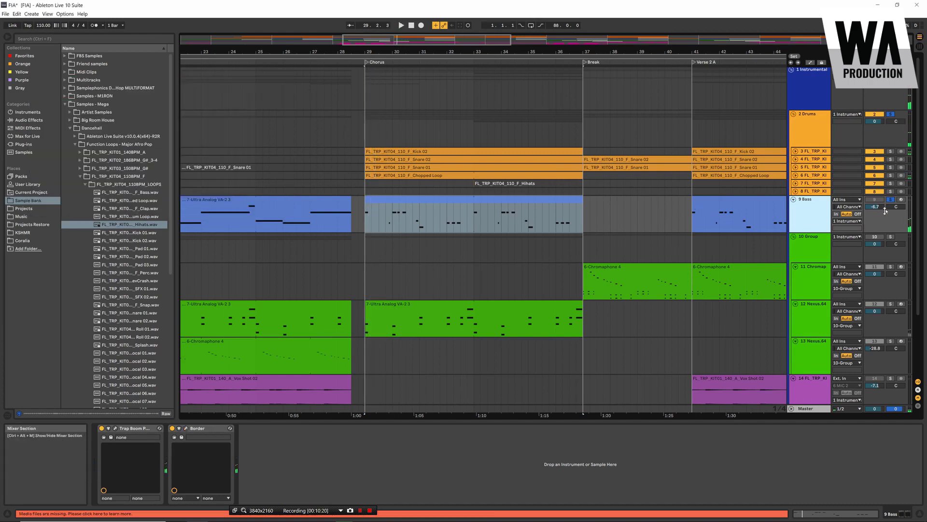
Step: Raise the Bass track's volume to -1.3 dB while playing the Chorus with the drums
left_click_drag(879, 209, 875, 209)
key("space")
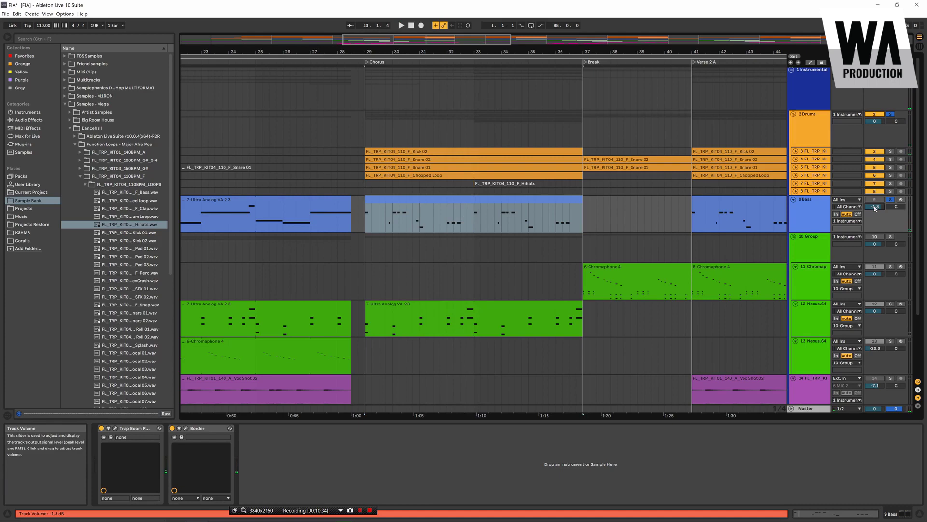
key("space")
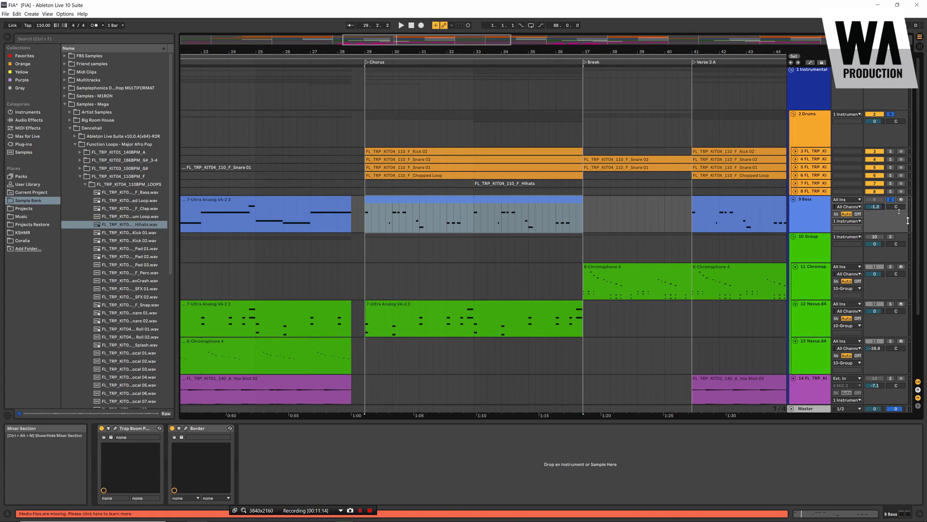
Step: Solo the Bass track with only the Kick 02 track, play the Chorus and set the Bass volume to -1.9 dB
left_click(891, 199)
left_click(892, 200)
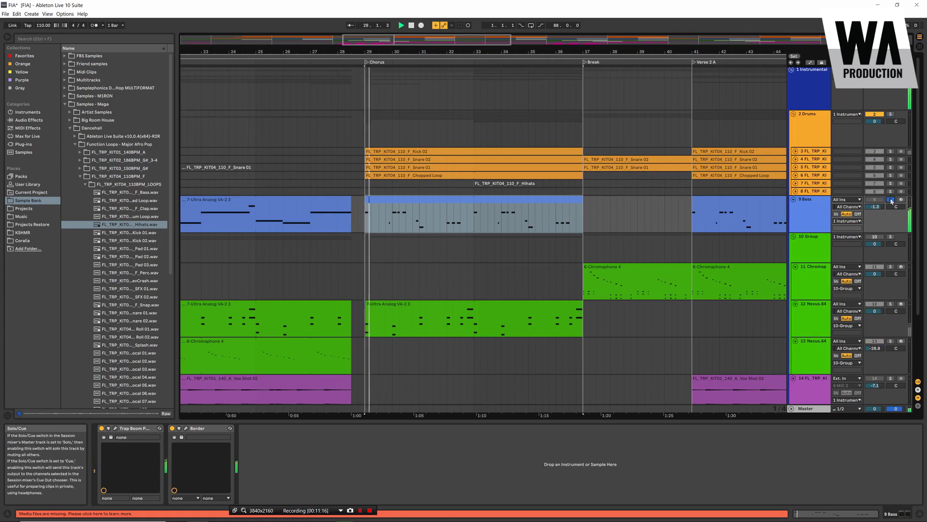
left_click(891, 152)
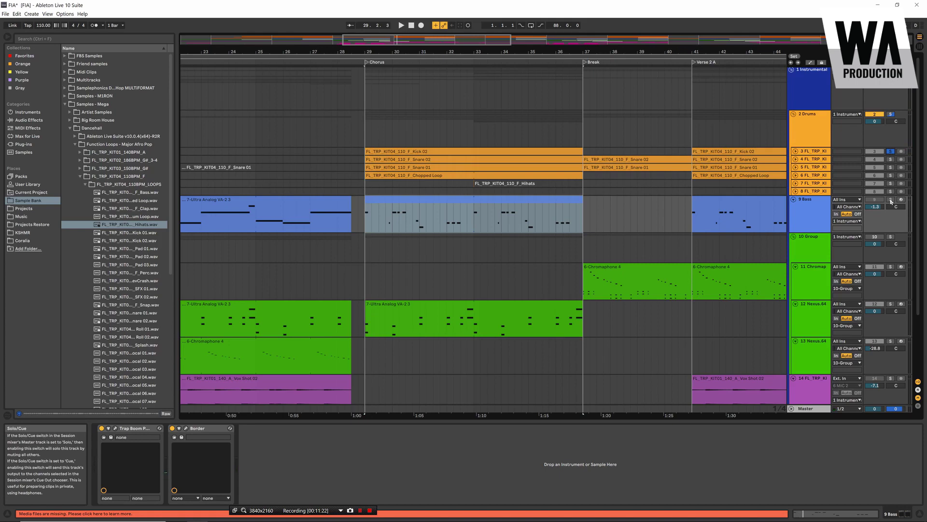
key("space")
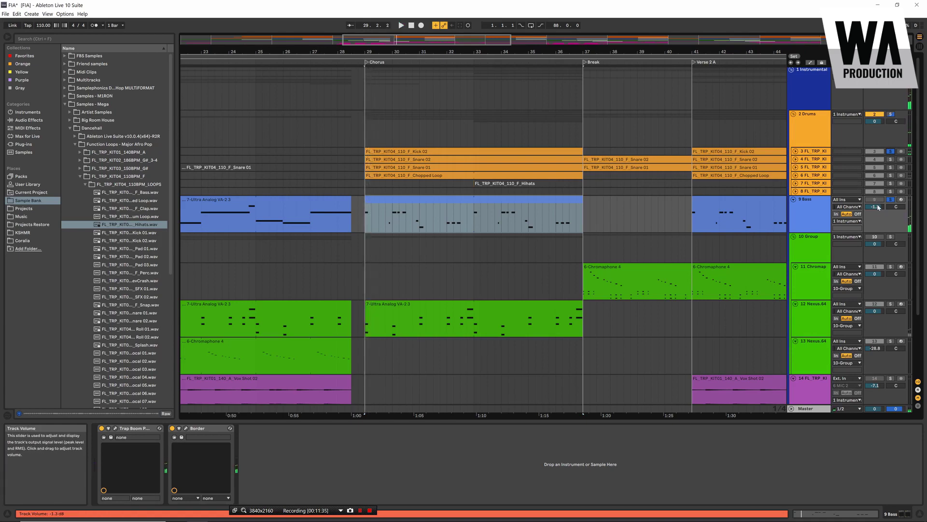
left_click_drag(878, 207, 878, 210)
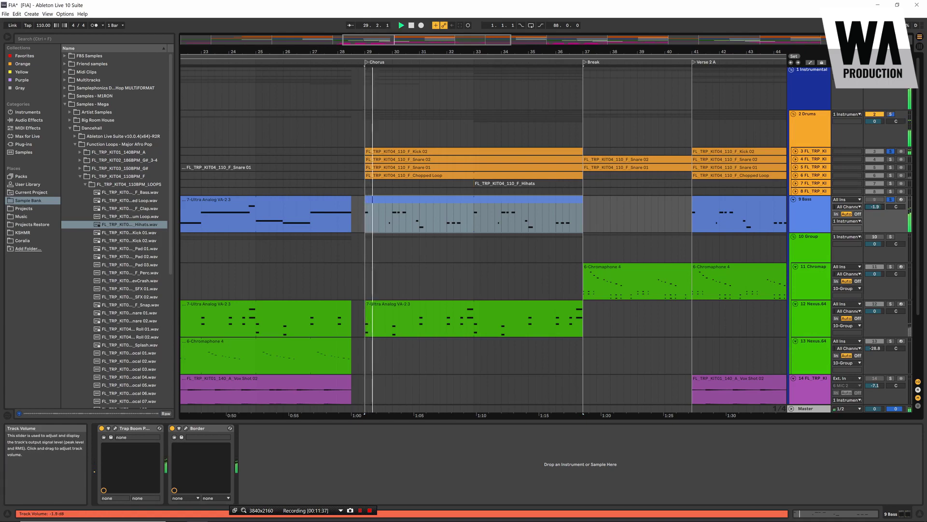
Step: Solo the whole Drums group together with the Bass track again and play the Chorus
left_click(891, 115)
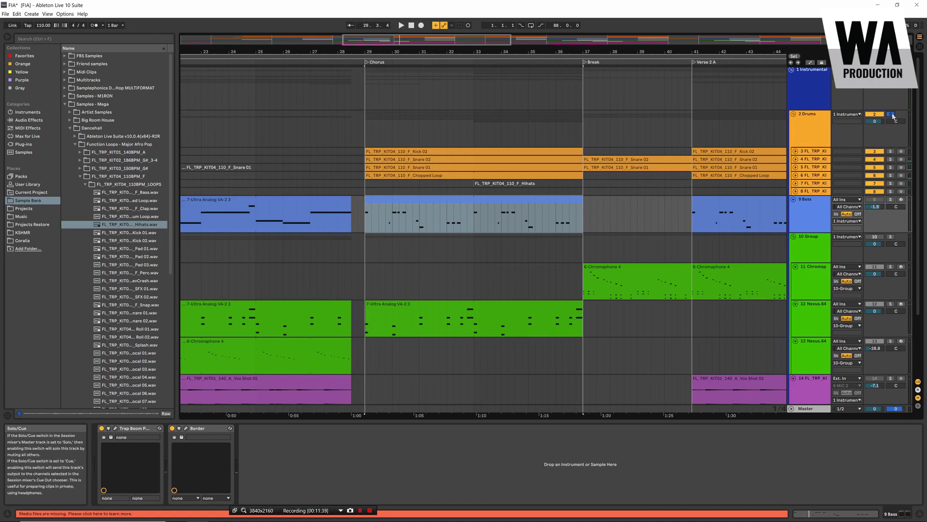
left_click(888, 200)
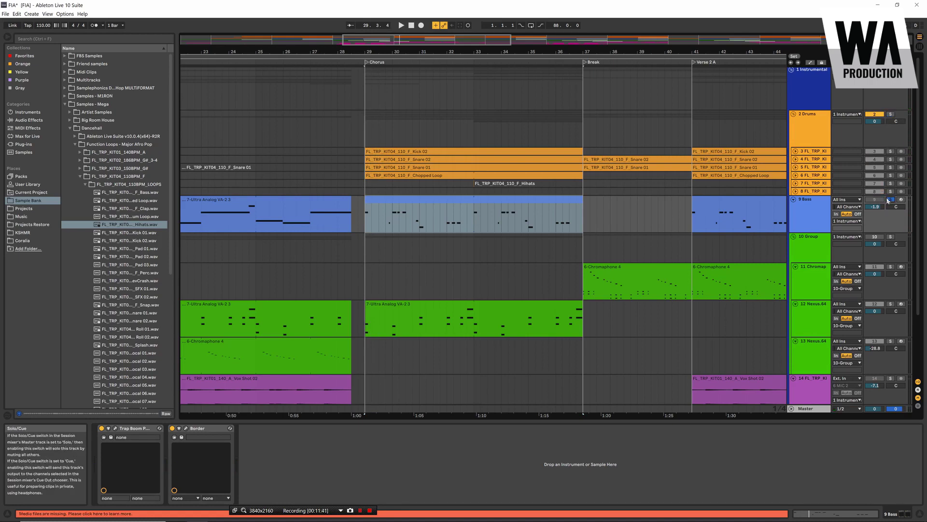
left_click(890, 114)
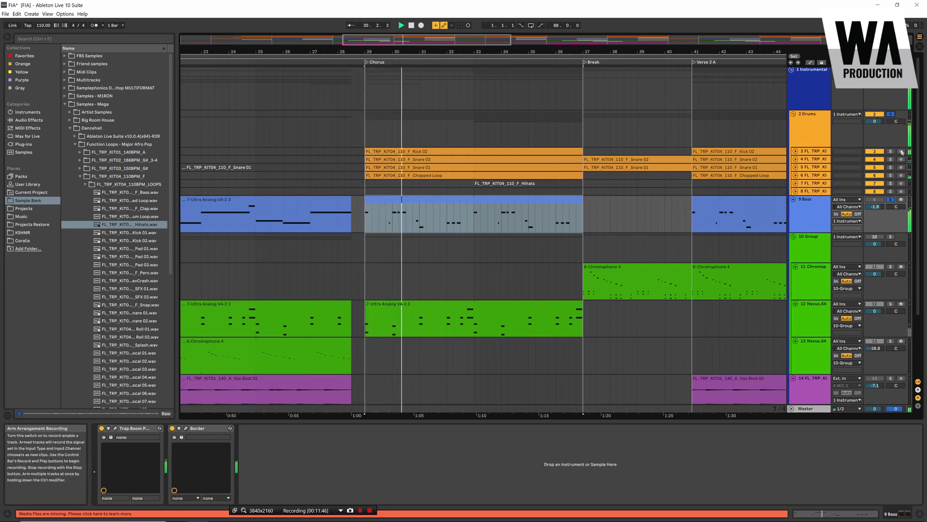
scroll(642, 208, "down", 5)
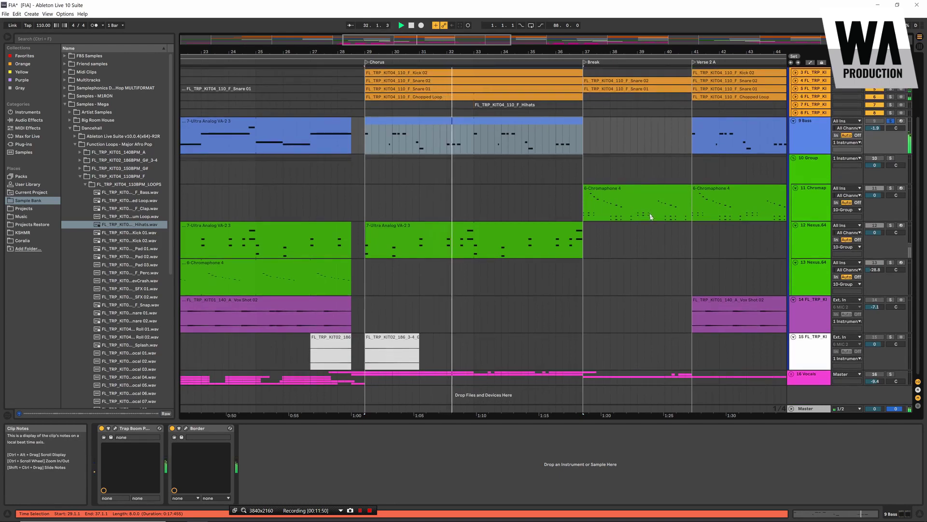
scroll(651, 212, "up", 5)
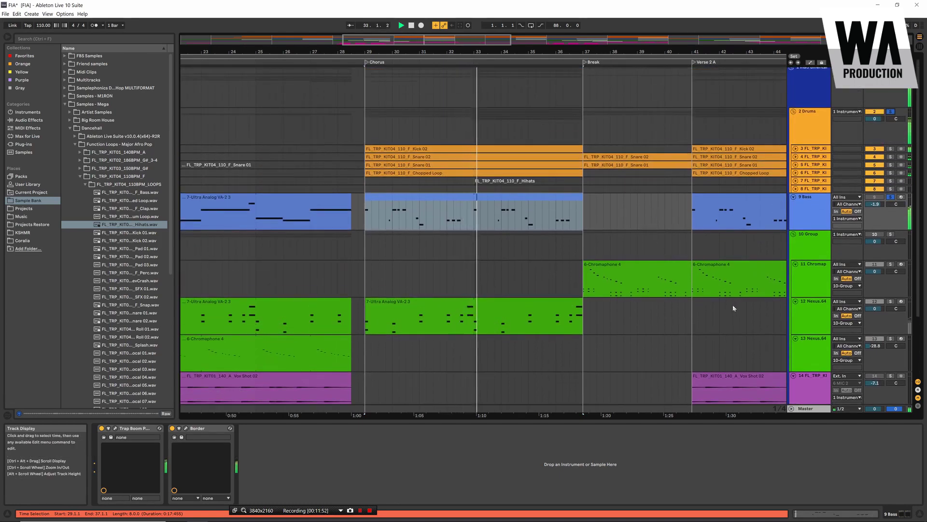
key("space")
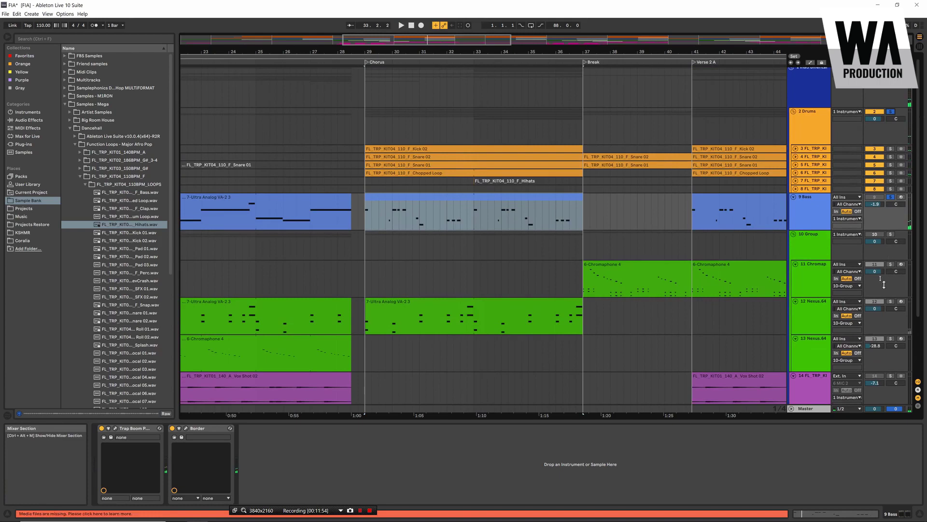
Step: Add the green group 10 to the soloed Drums and Bass and play the Chorus
left_click(892, 235)
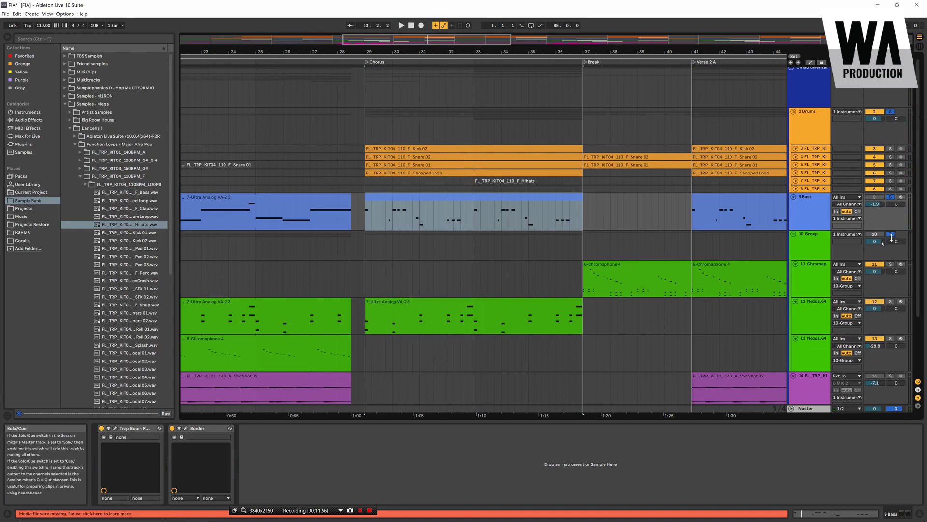
key("space")
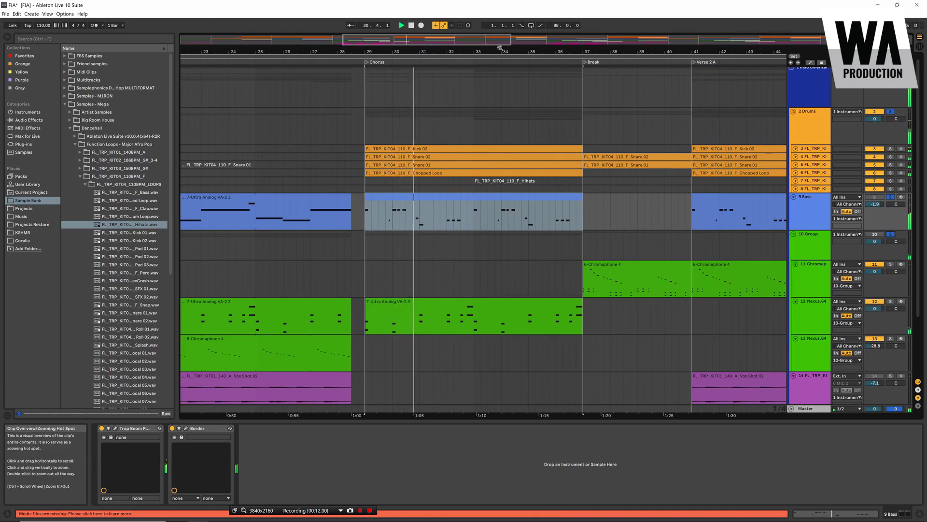
left_click_drag(501, 47, 504, 57)
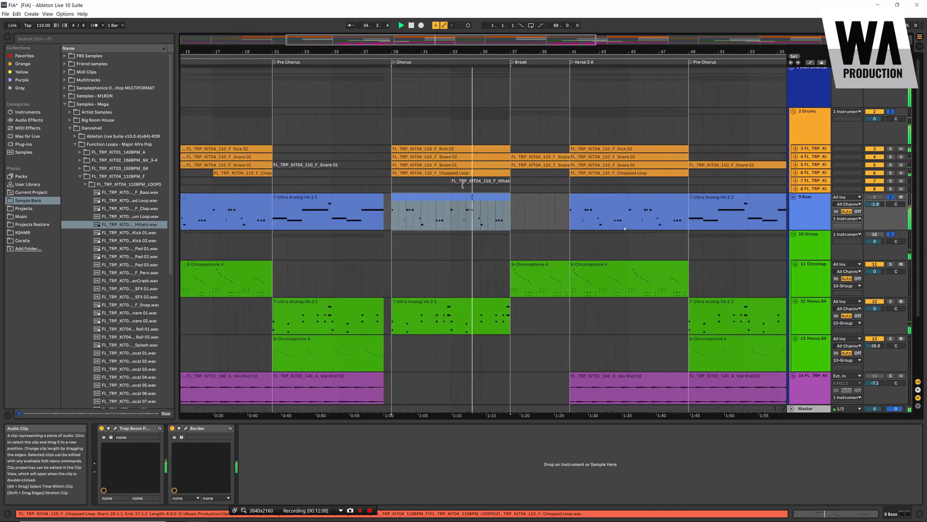
key("space")
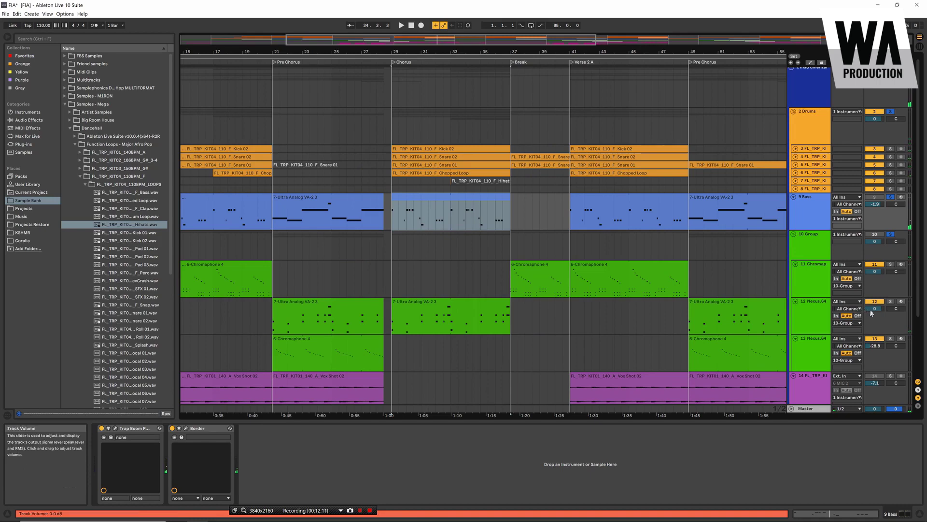
Step: Fine-tune the volume of the Nexus track 12 while replaying the Chorus, settling on -5.0 dB
key("space")
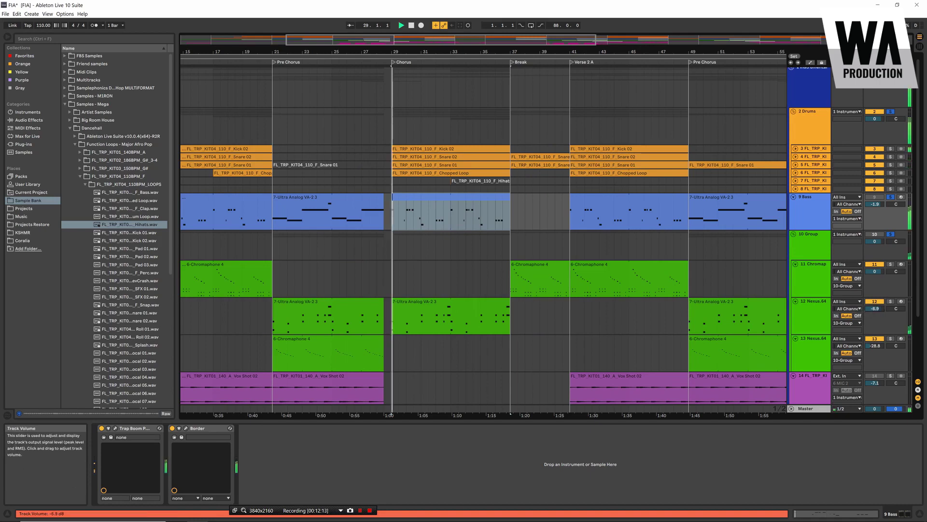
left_click_drag(875, 308, 875, 301)
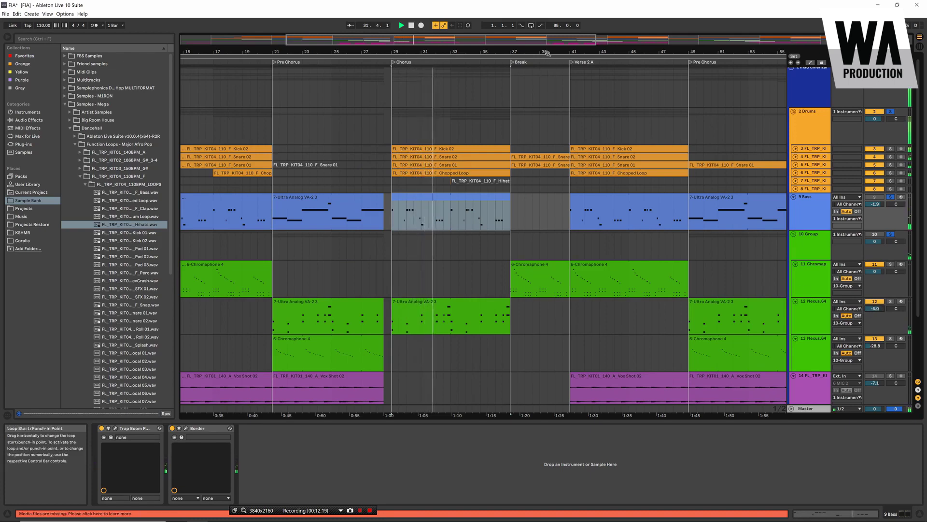
key("minus")
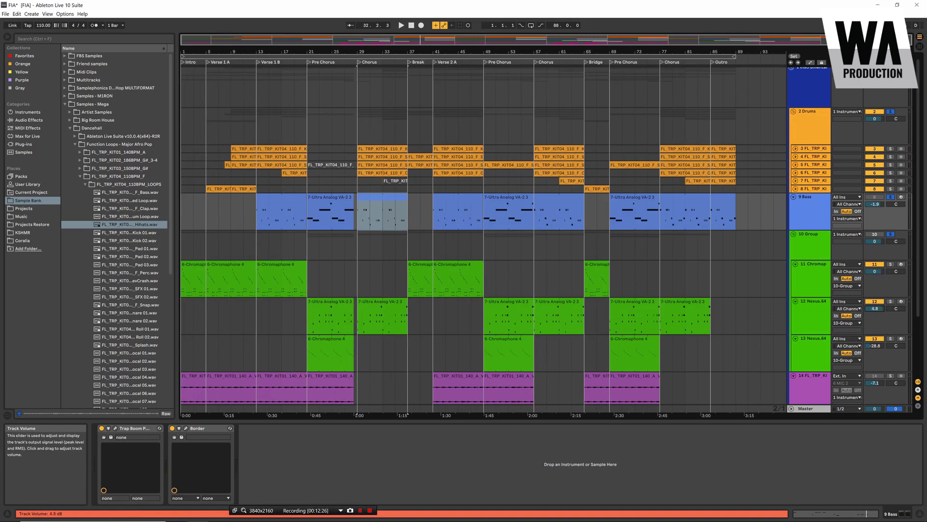
left_click_drag(875, 309, 875, 303)
key("space")
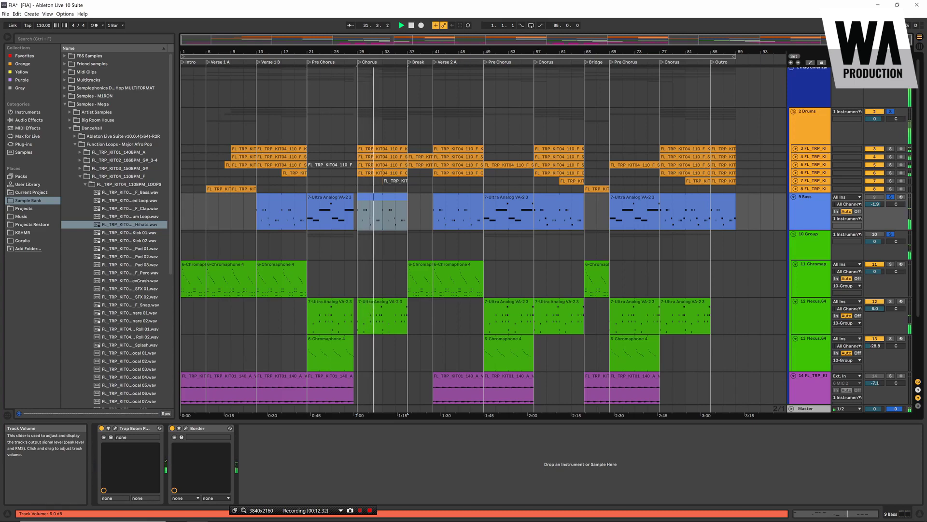
key("space")
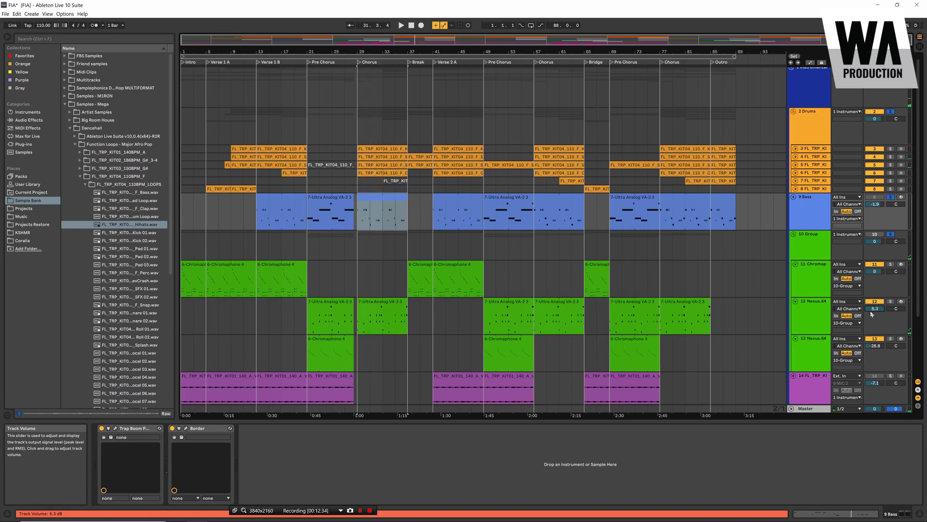
key("space")
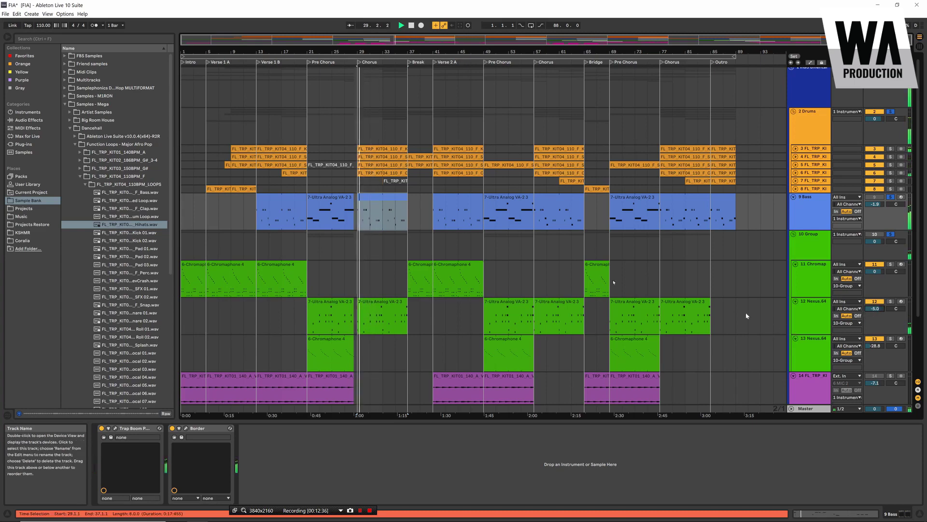
key("space")
Step: Play the Verse 2 A clip on the Chromaphone track 11 and set that track's volume to -4.3 dB
left_click(464, 267)
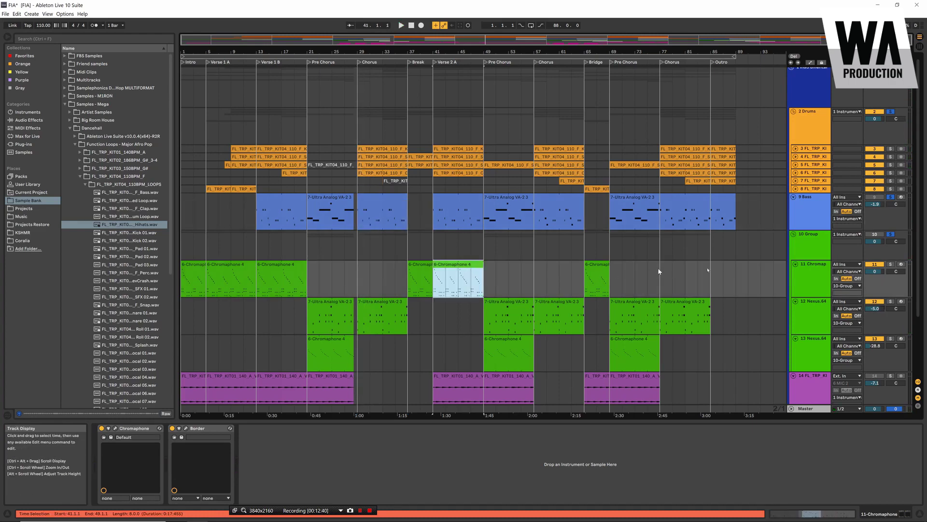
key("space")
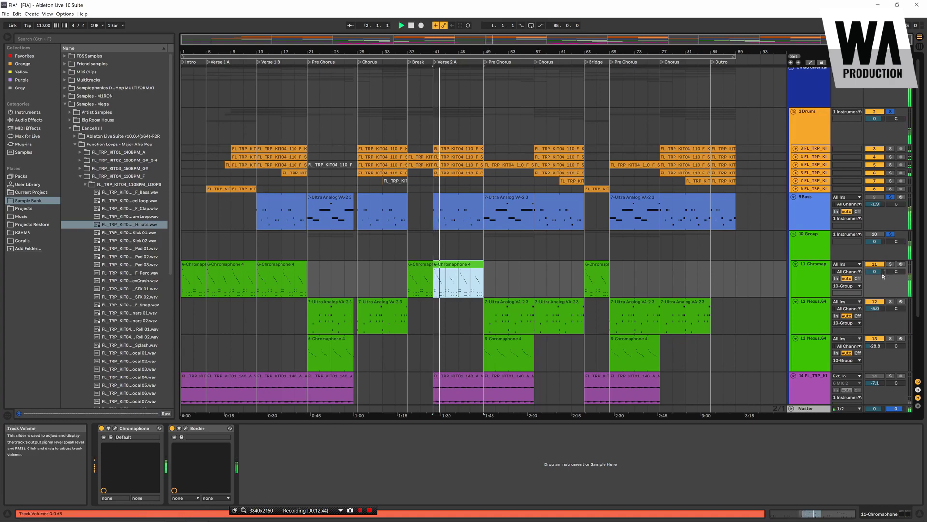
left_click(874, 273)
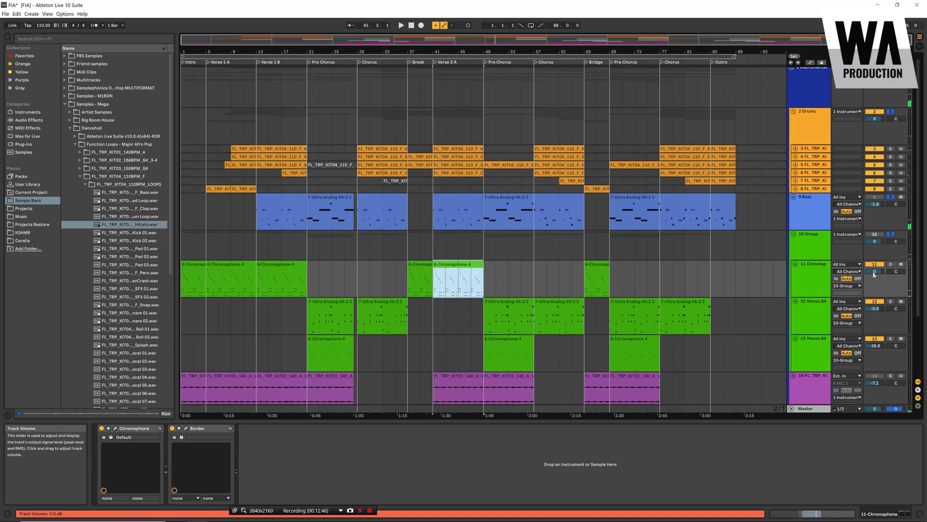
left_click(874, 273)
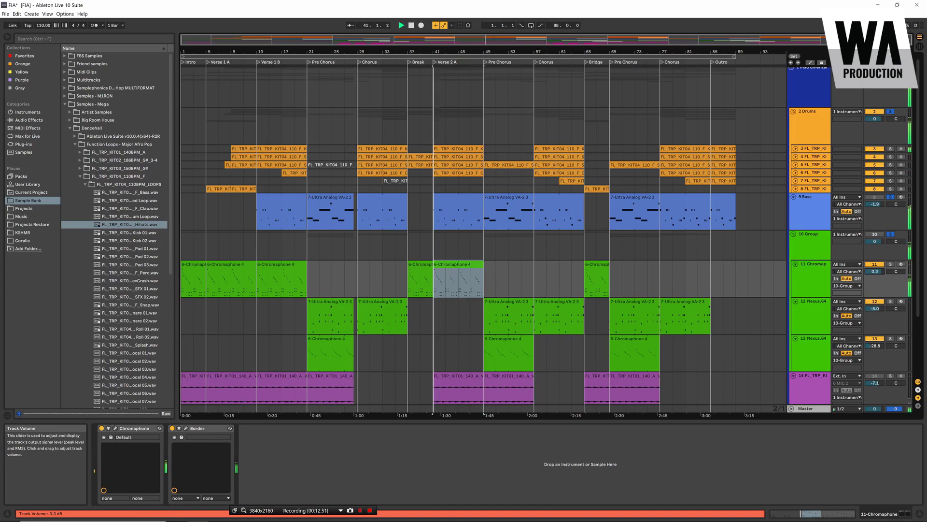
mouse_move(874, 271)
left_mouse_down()
mouse_move(874, 251)
mouse_move(874, 279)
left_mouse_up()
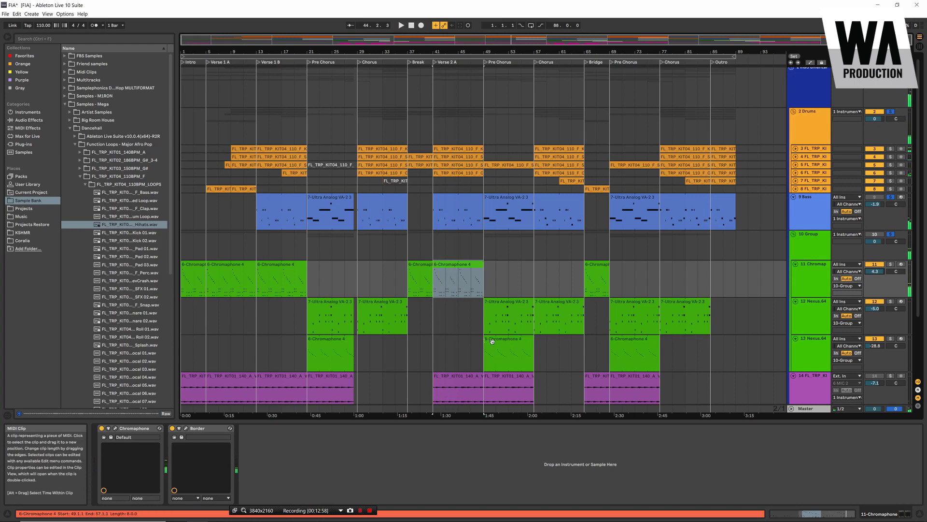
Step: Play the first Pre Chorus clip on the Nexus track 13 and adjust that track's volume to -30.6 dB
left_click(334, 340)
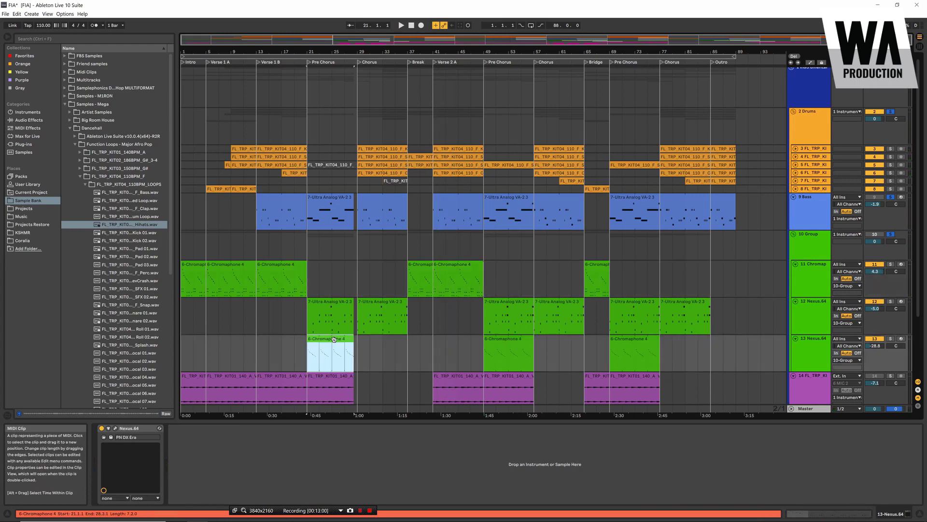
key("space")
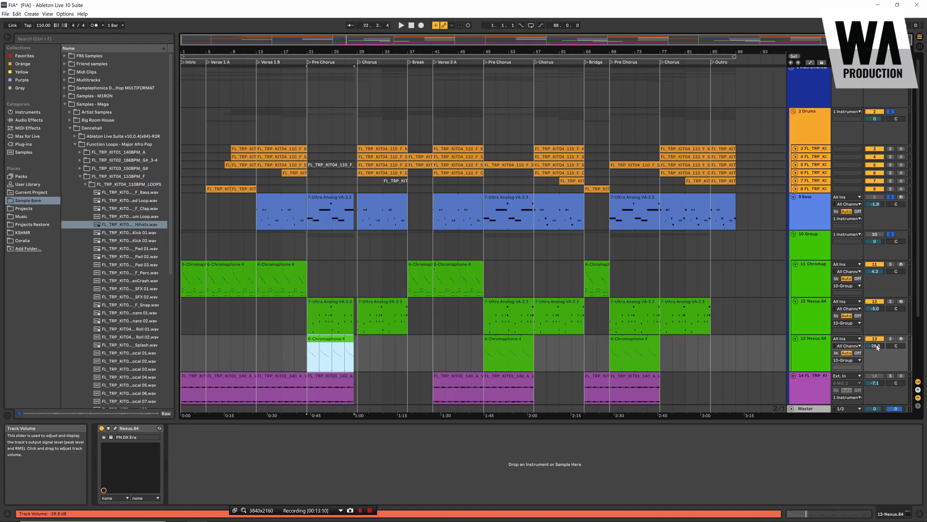
left_click(875, 346)
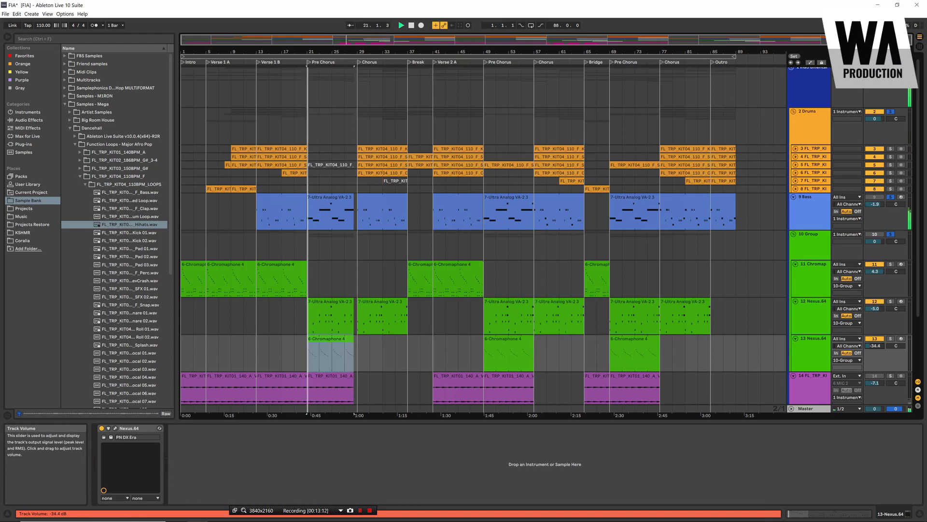
left_click_drag(875, 346, 875, 353)
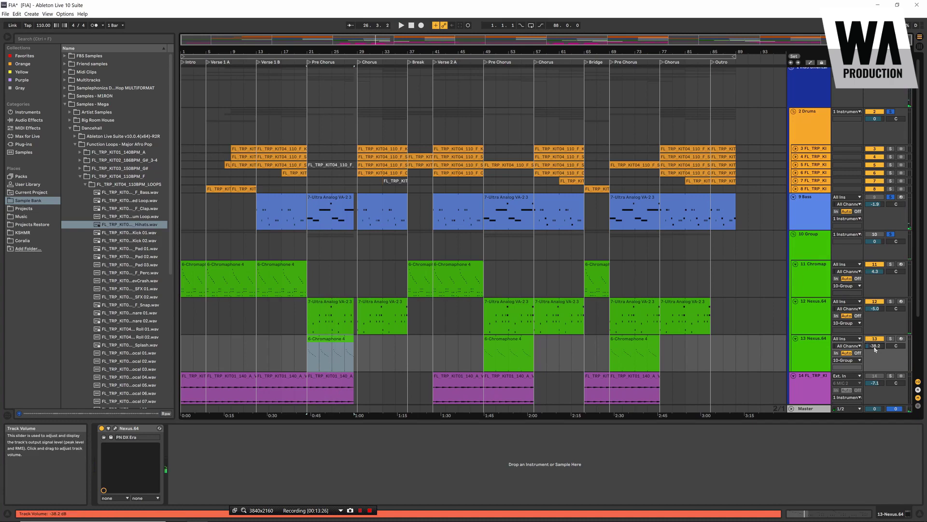
key("space")
mouse_move(875, 345)
left_mouse_down()
mouse_move(875, 335)
mouse_move(875, 349)
left_mouse_up()
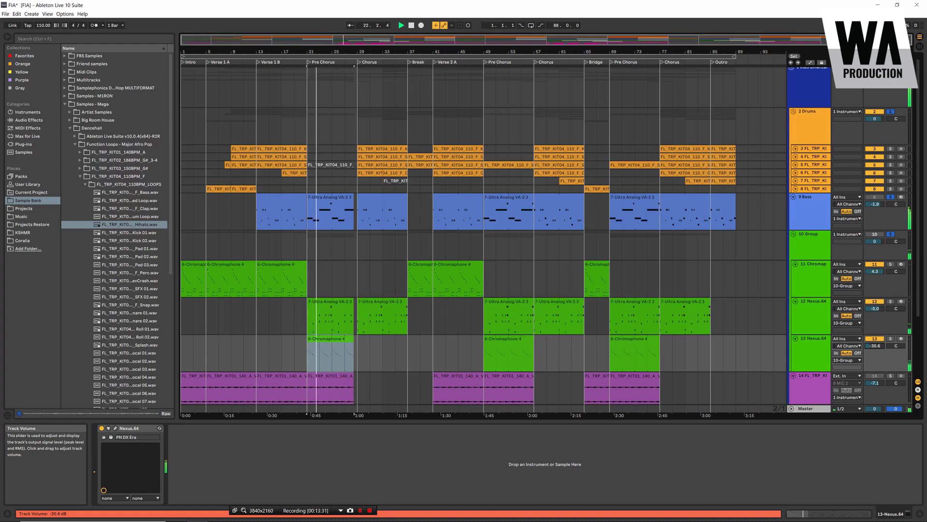
key("space")
Step: Solo the purple Vox Shot track 14 and play its first Pre Chorus clip
scroll(437, 275, "down", 3)
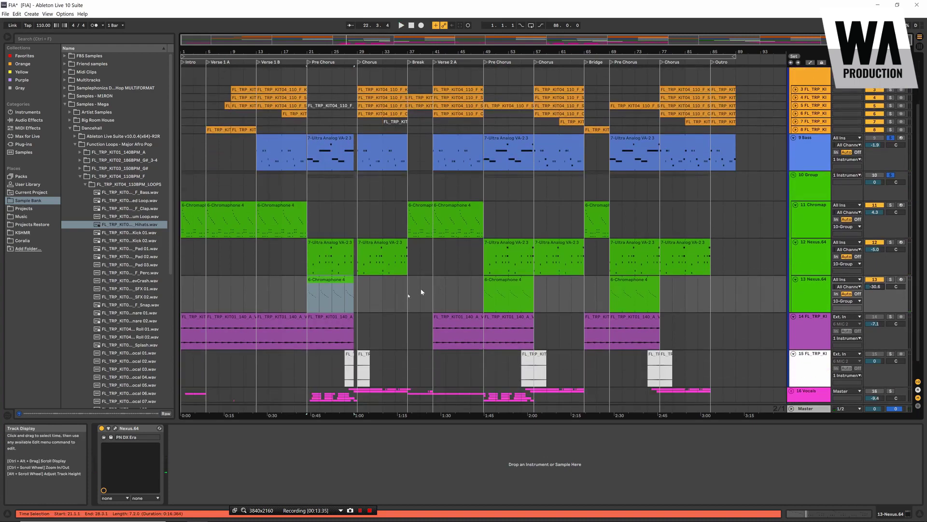
left_click(327, 318)
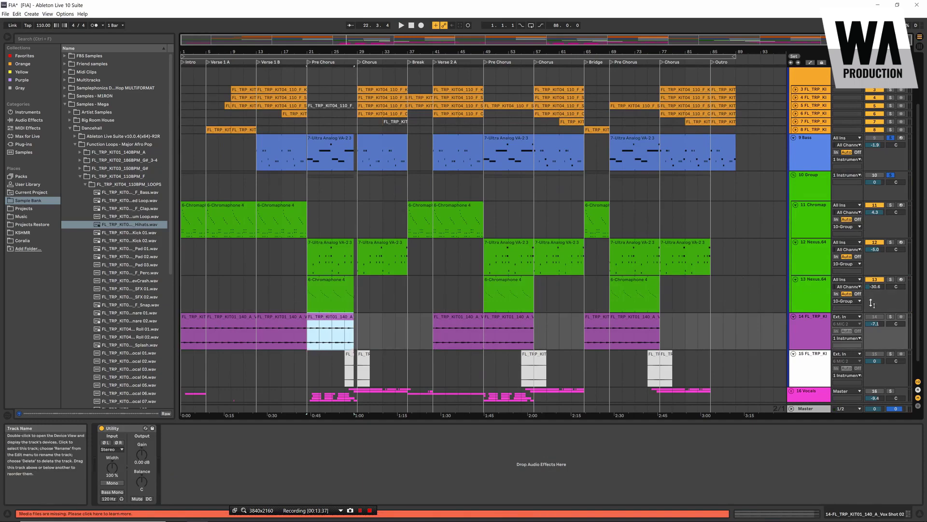
left_click(891, 317)
key("space")
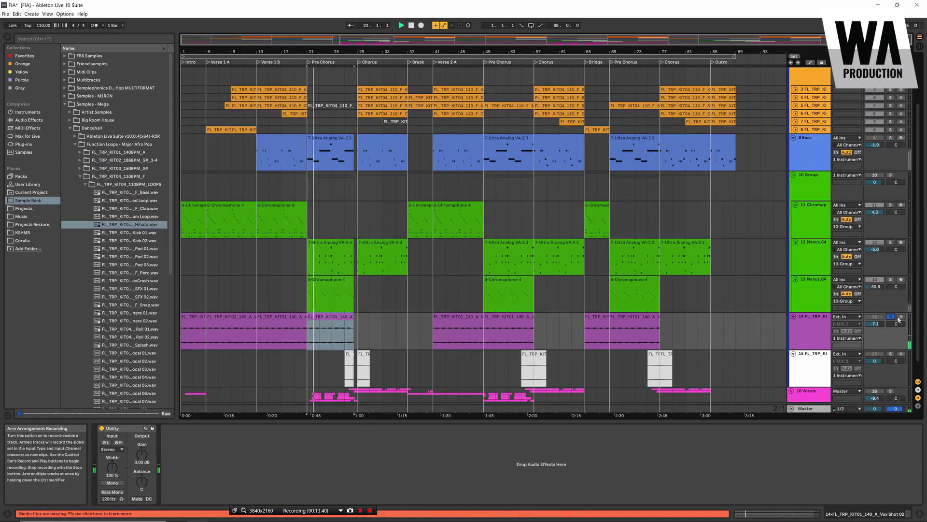
Step: Move the Vox Shot track into the Drums group above its last track and play its Verse 2 A clip with the soloed drums
left_click_drag(812, 321, 826, 128)
left_click_drag(734, 128, 733, 130)
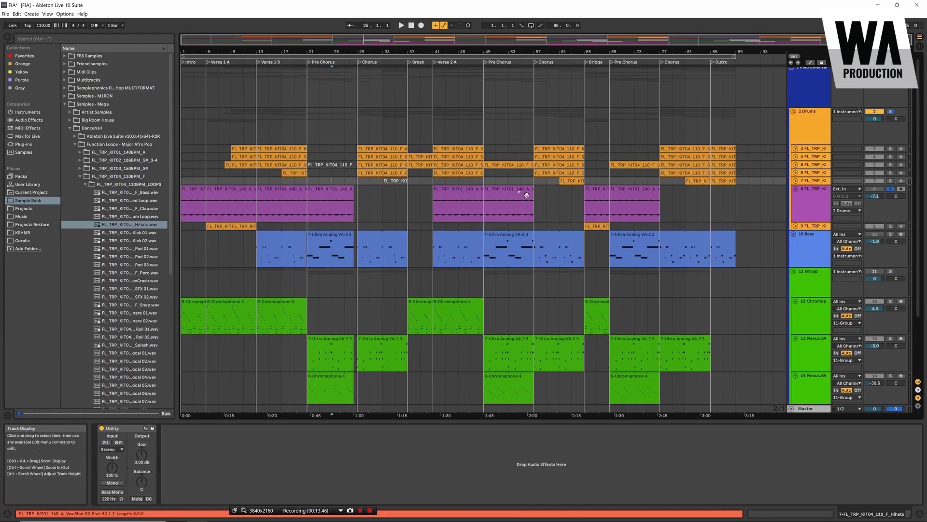
left_click(454, 192)
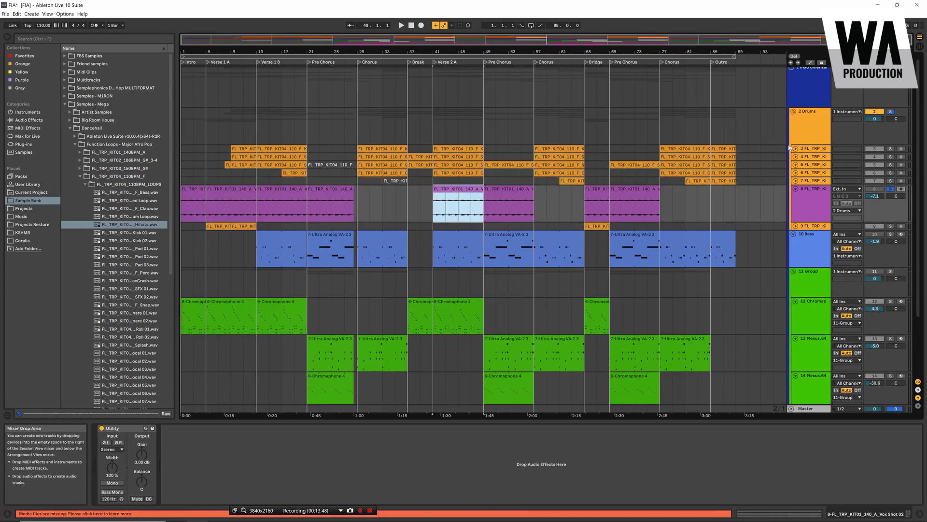
key("space")
left_click(891, 189)
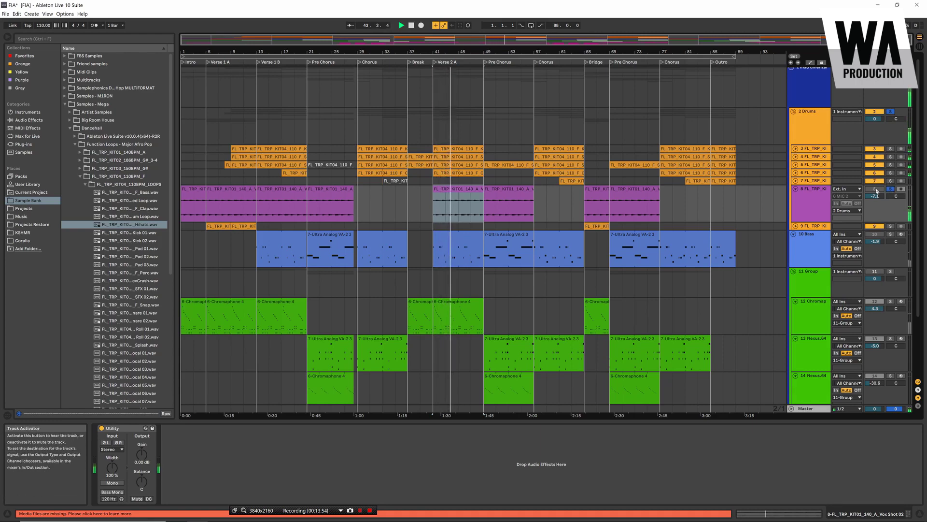
left_click(891, 189)
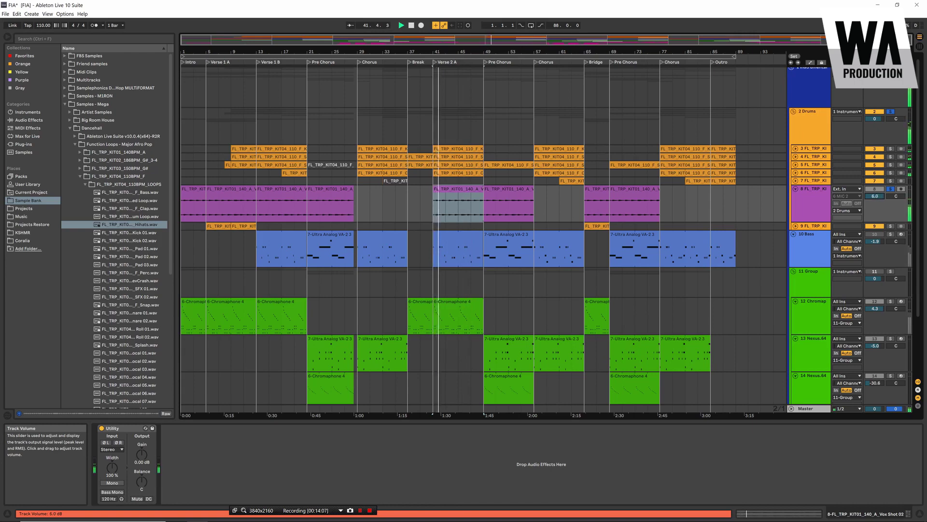
Step: Fine-tune the Vox Shot track's volume while replaying Verse 2 A, settling on -10.0 dB
left_click_drag(874, 197, 875, 194)
key("space")
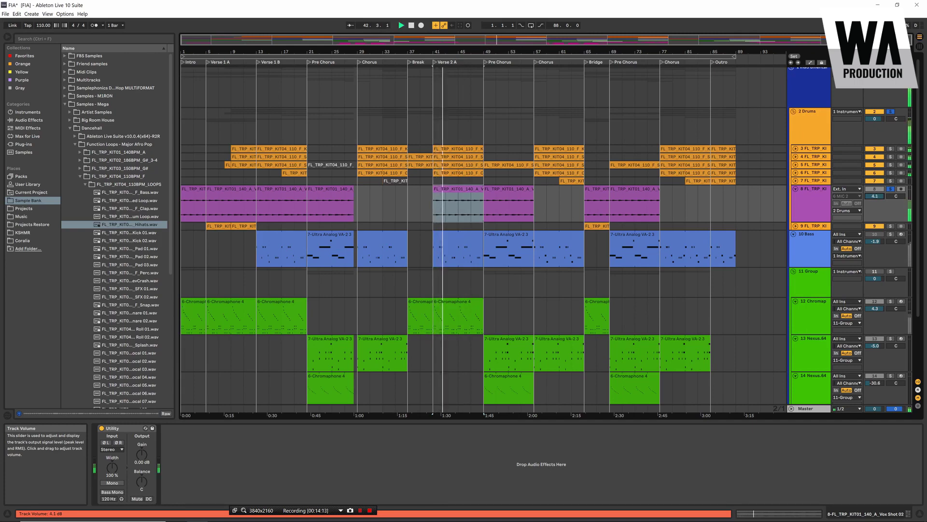
key("space")
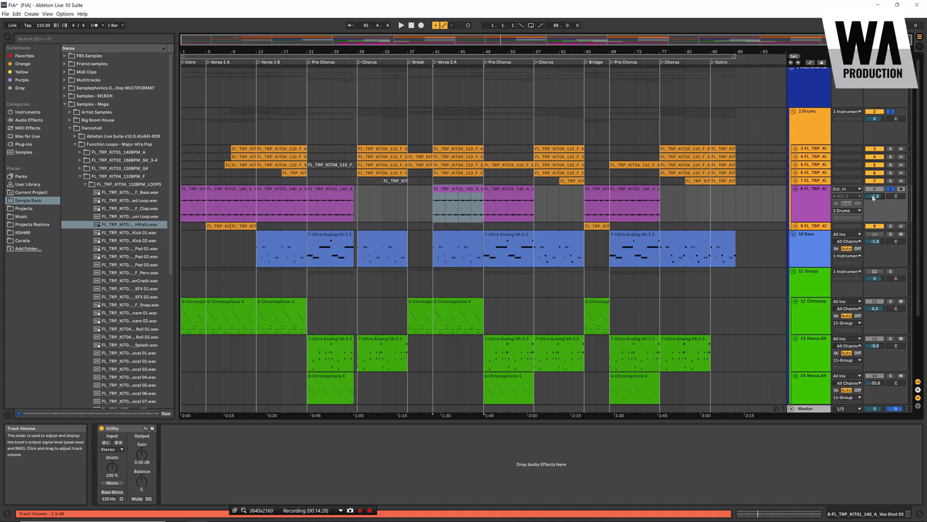
key("space")
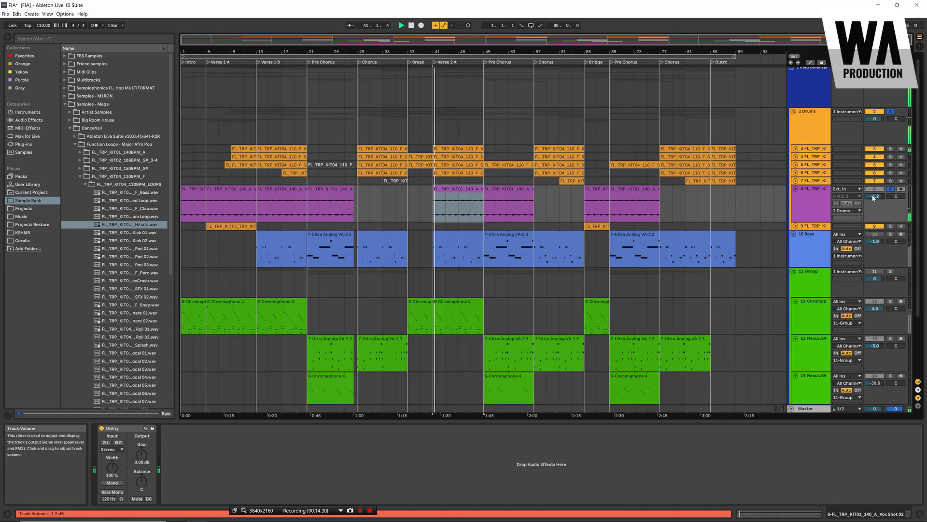
left_click_drag(874, 197, 874, 213)
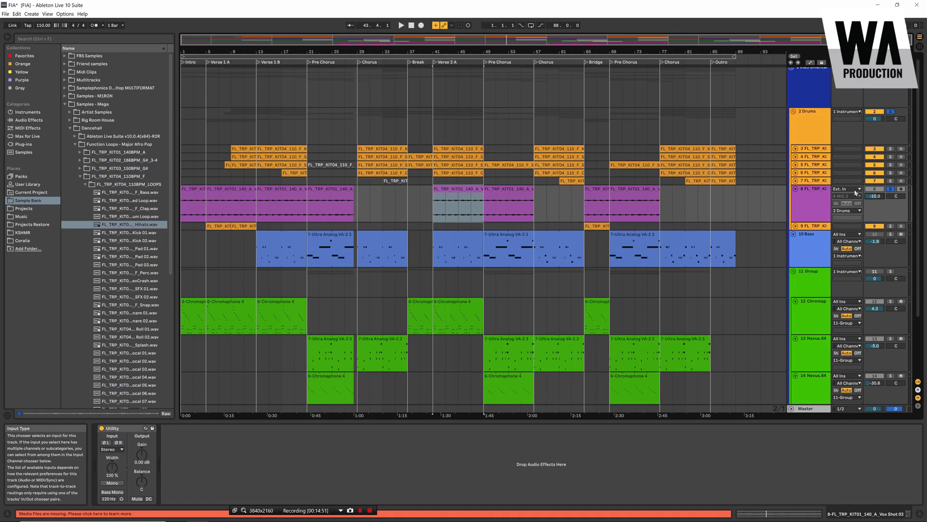
key("space")
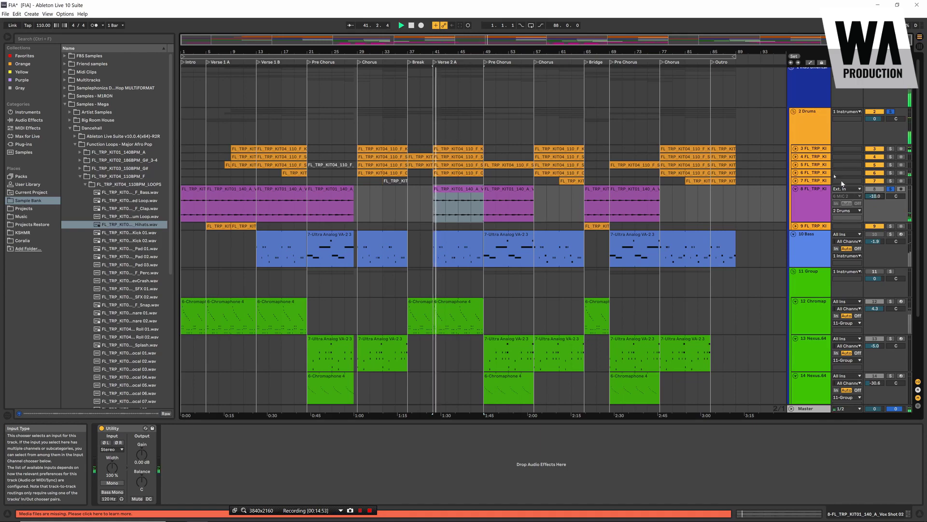
key("space")
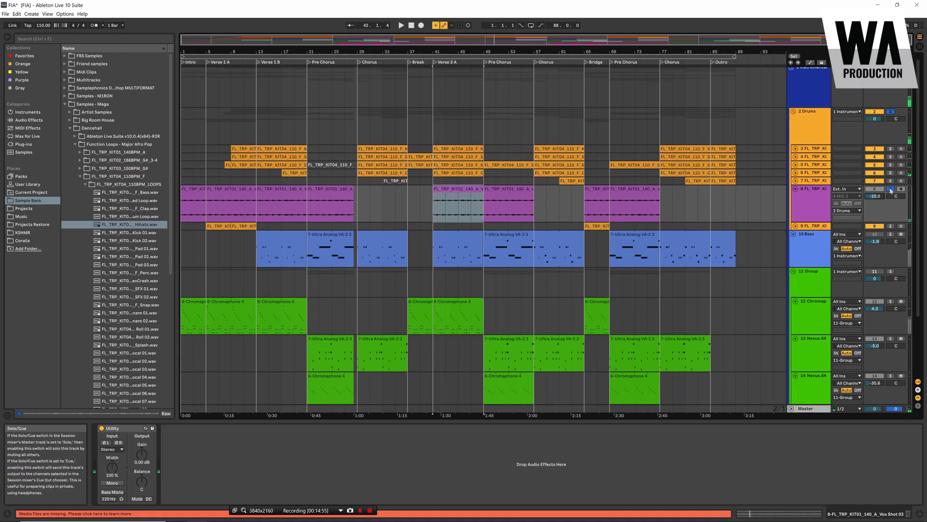
Step: Solo the Vocals group 16 instead of the drums and unfold it to show its audio tracks
scroll(434, 154, "down", 5)
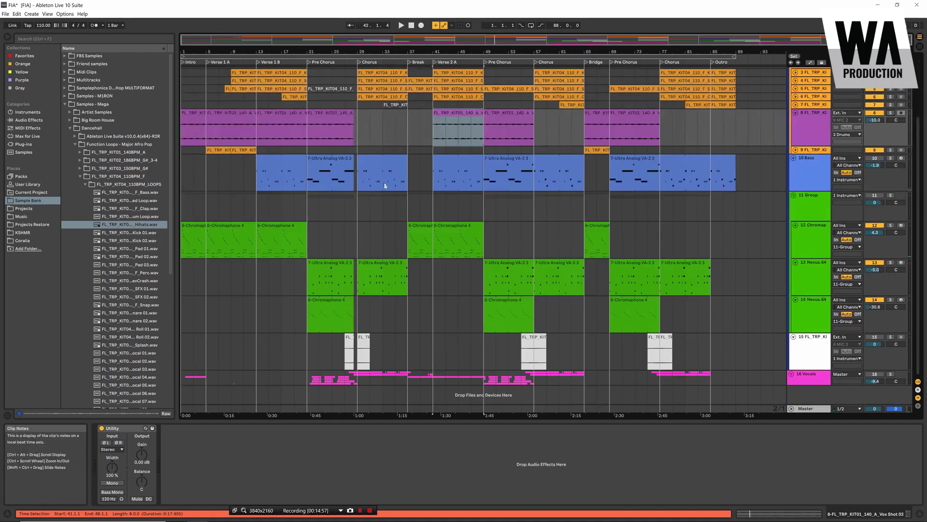
scroll(391, 175, "up", 4)
scroll(372, 238, "down", 3)
left_click(378, 273)
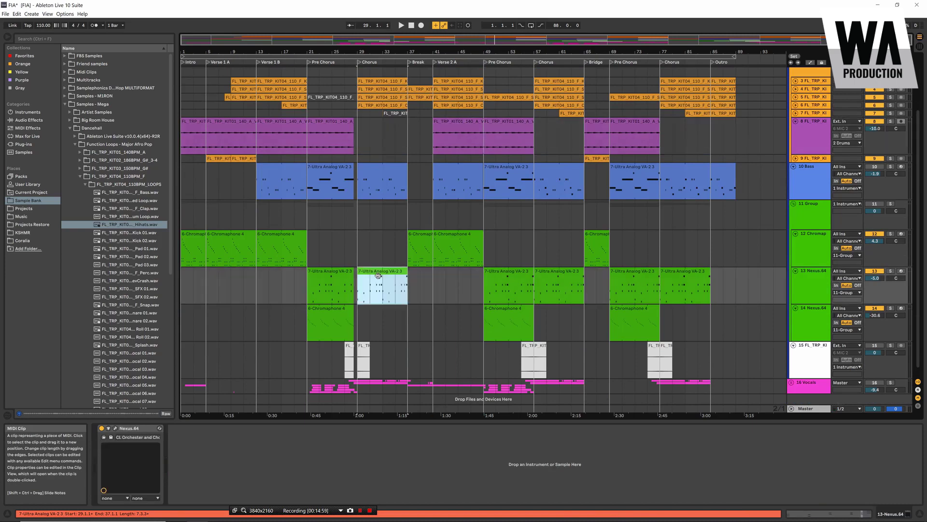
scroll(389, 271, "down", 1)
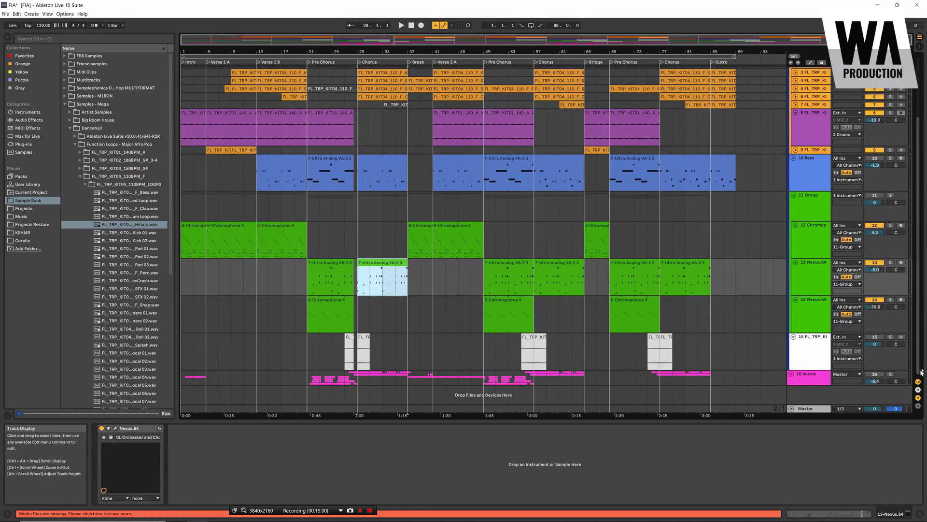
left_click(891, 375)
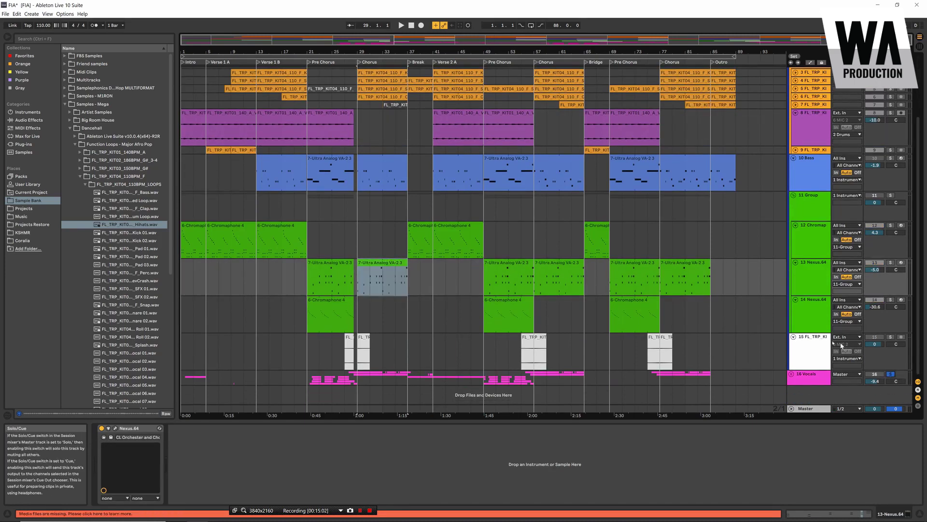
left_click(792, 373)
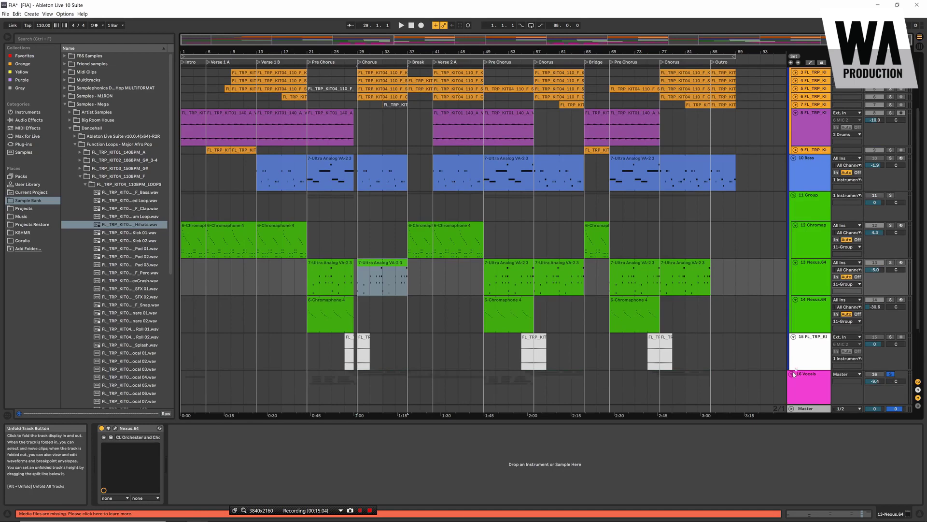
Step: Play the soloed vocals from the start of the first Chorus at bar 29
scroll(750, 335, "down", 3)
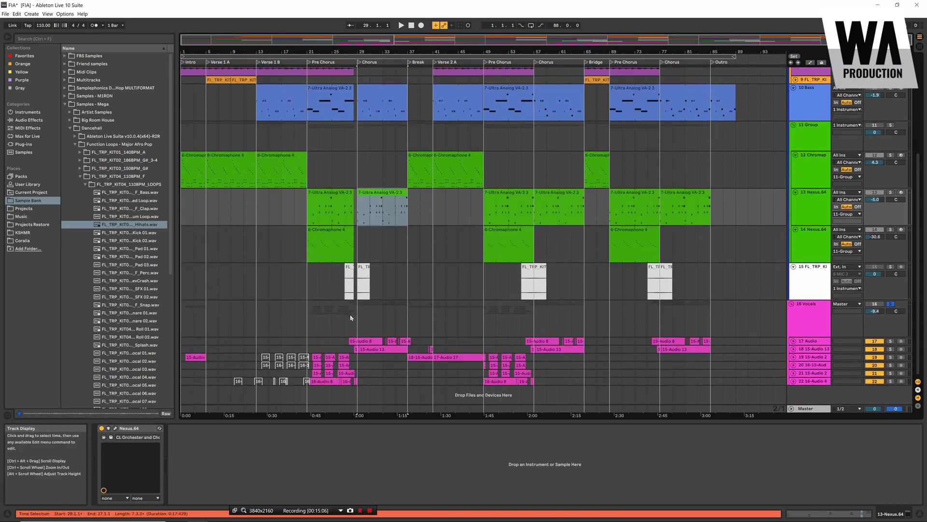
left_click(357, 320)
key("space")
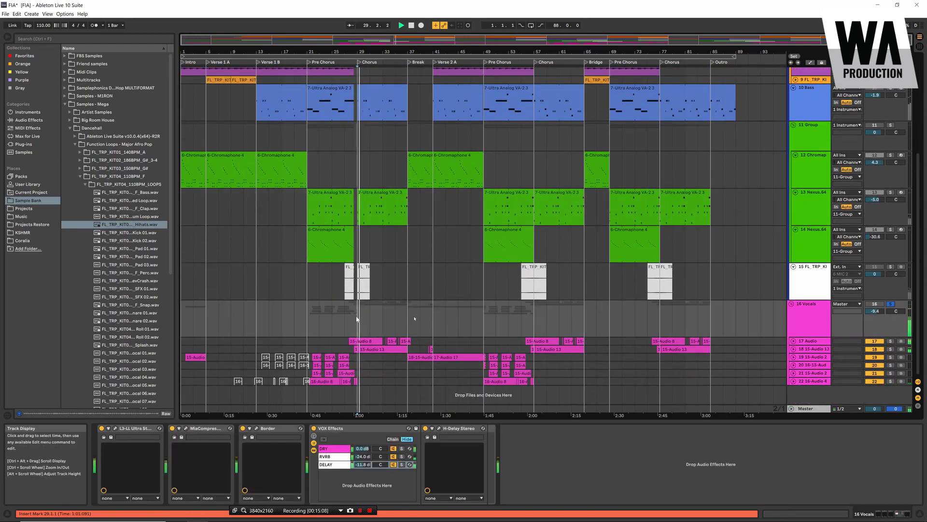
key("space")
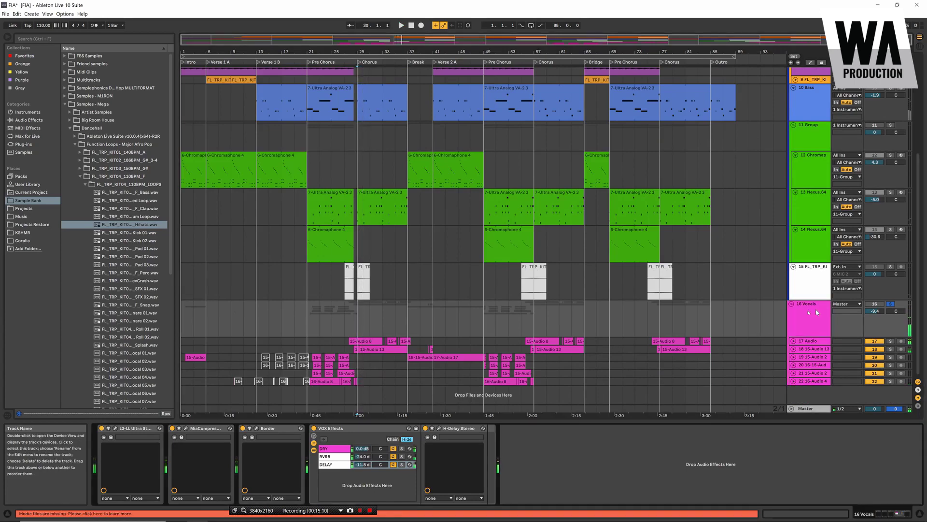
Step: Delete the L3-LL, compressor and Border plug-ins from the Vocals group and deactivate its VOX Effects rack
left_click(269, 429)
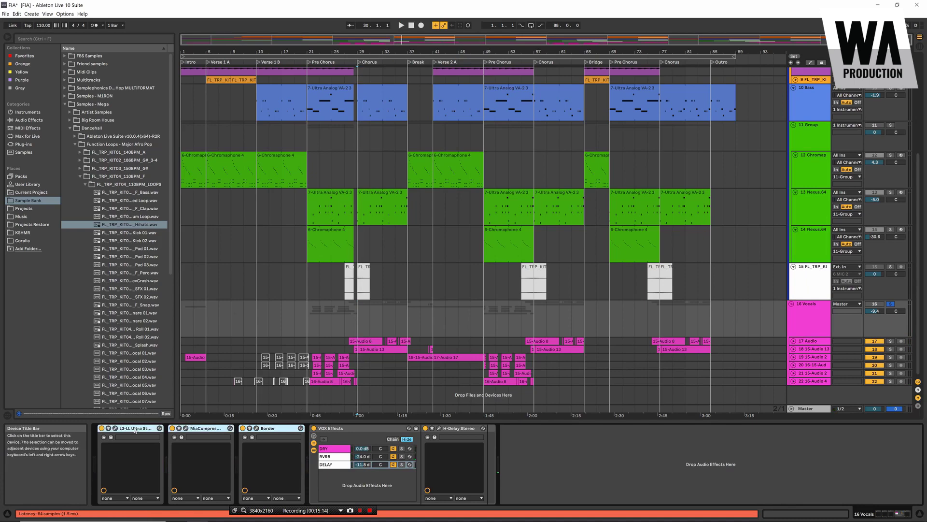
key("Delete")
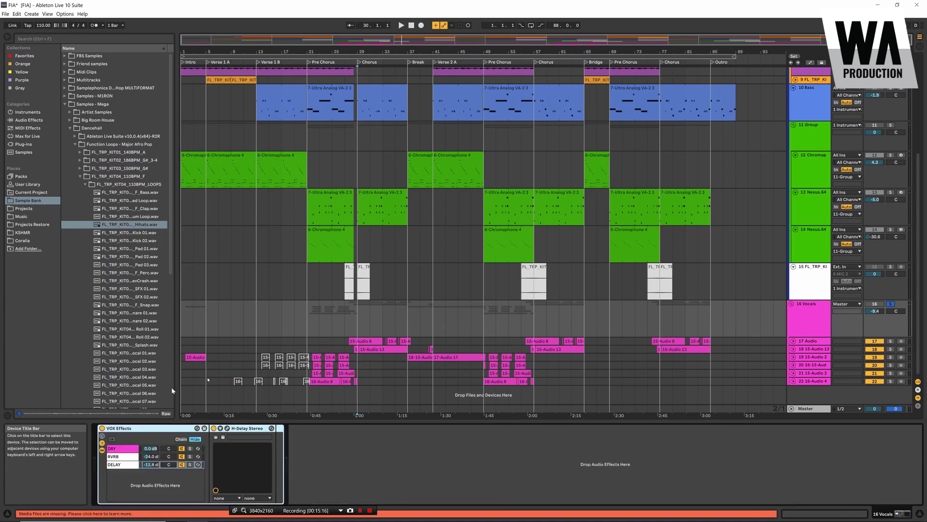
left_click(102, 428)
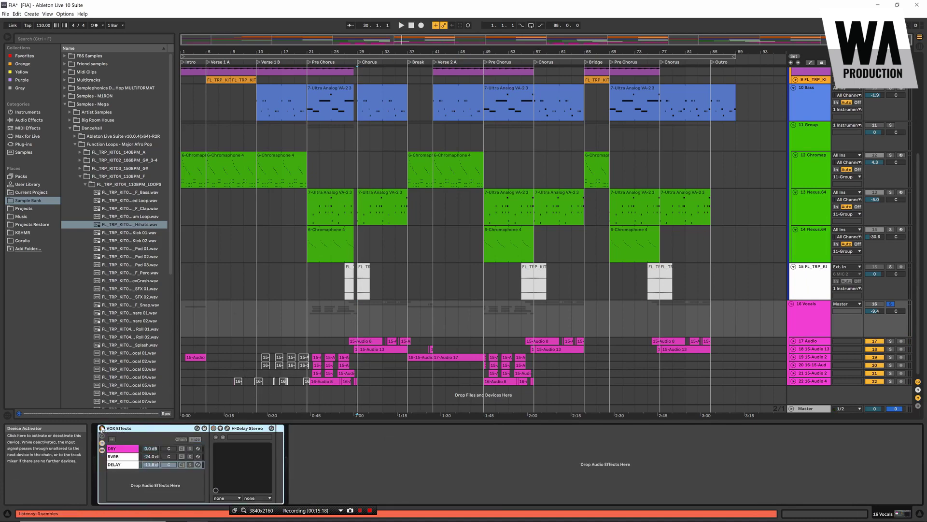
Step: Replay the Chorus vocals with the rack bypassed and mute vocal track 18
left_click(792, 349)
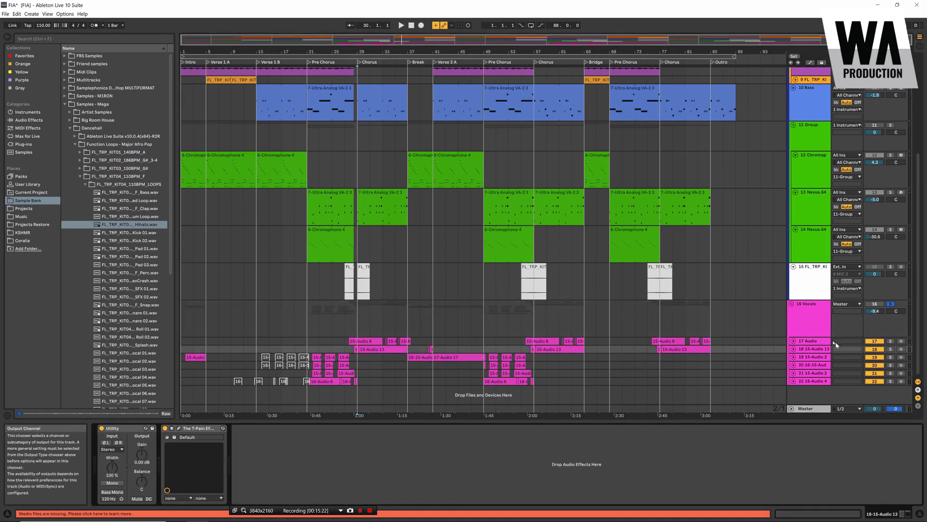
left_click(822, 320)
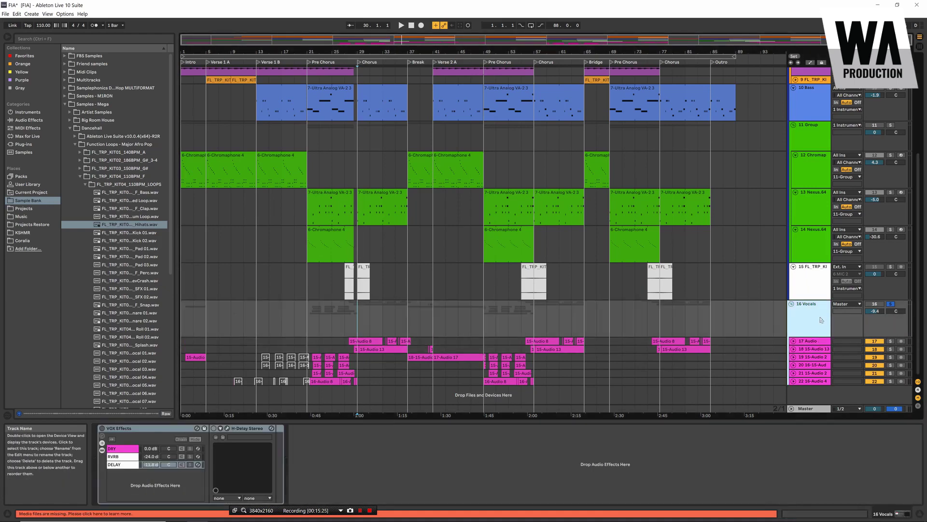
key("space")
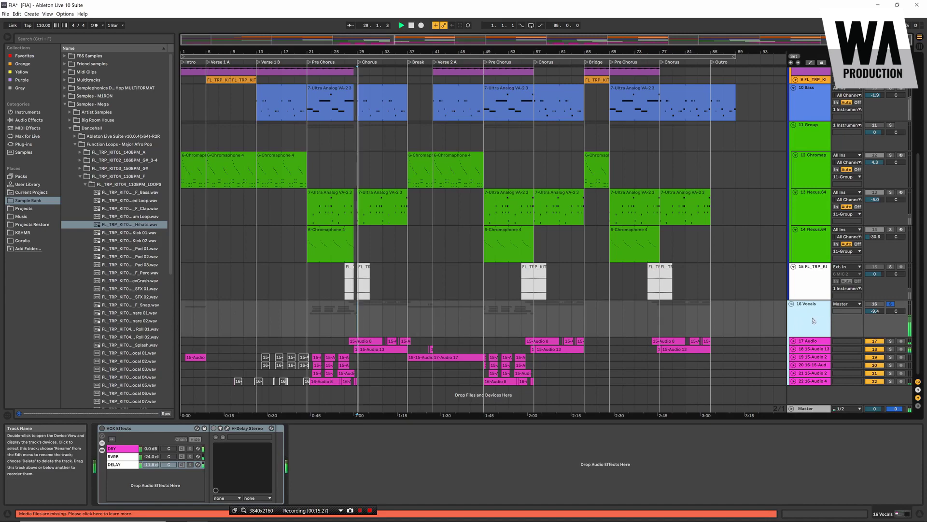
key("space")
left_click(874, 349)
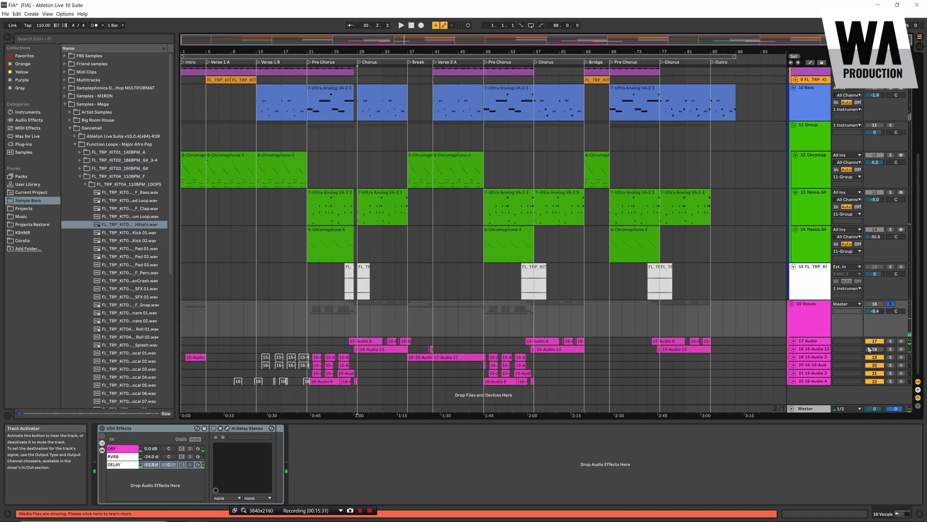
Step: Unsolo the Vocals group and play the Chorus with the full instrumental
scroll(874, 305, "up", 1)
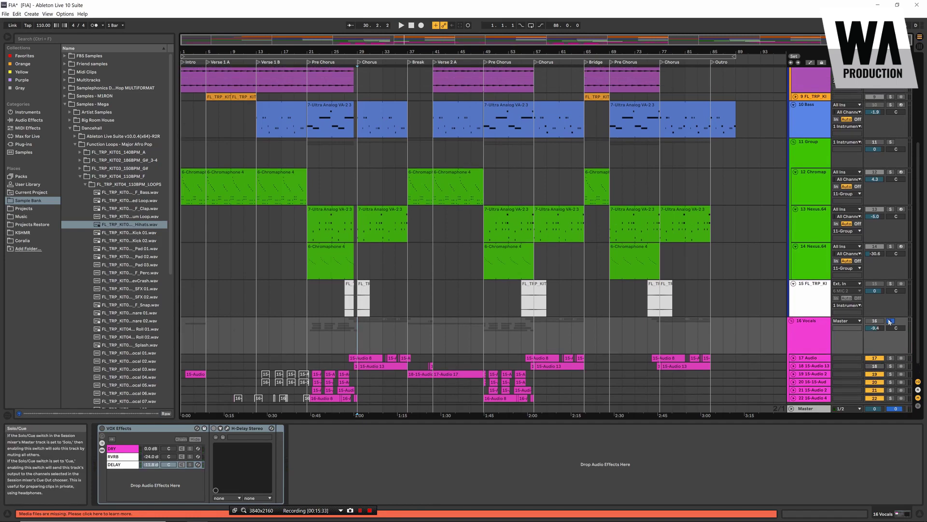
left_click(890, 322)
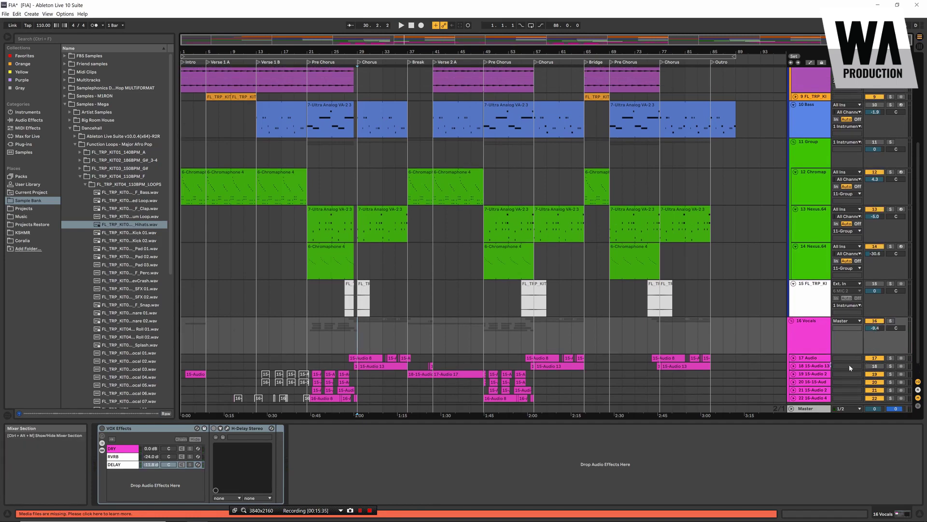
scroll(535, 198, "up", 8)
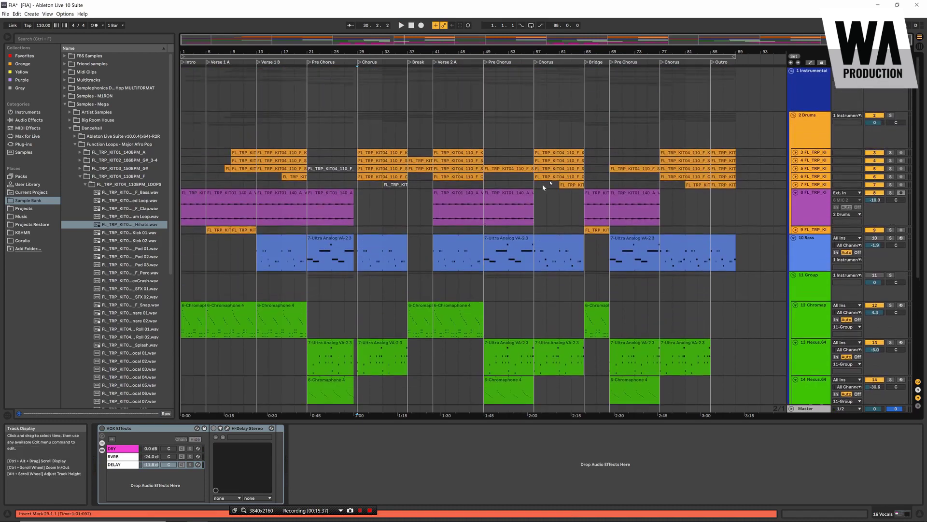
key("space")
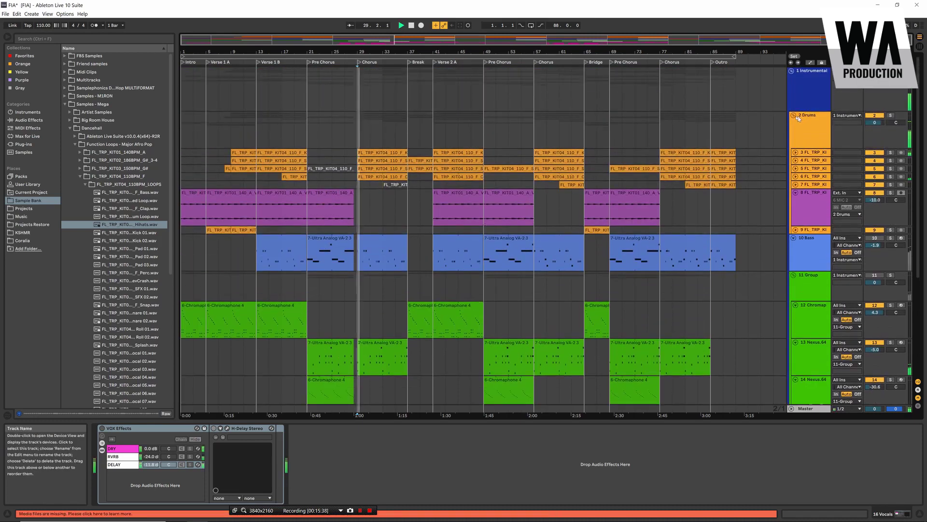
Step: Fold the Drums, Bass, green group and white sample tracks together, and unfold vocal track 17
left_click(798, 115, "alt")
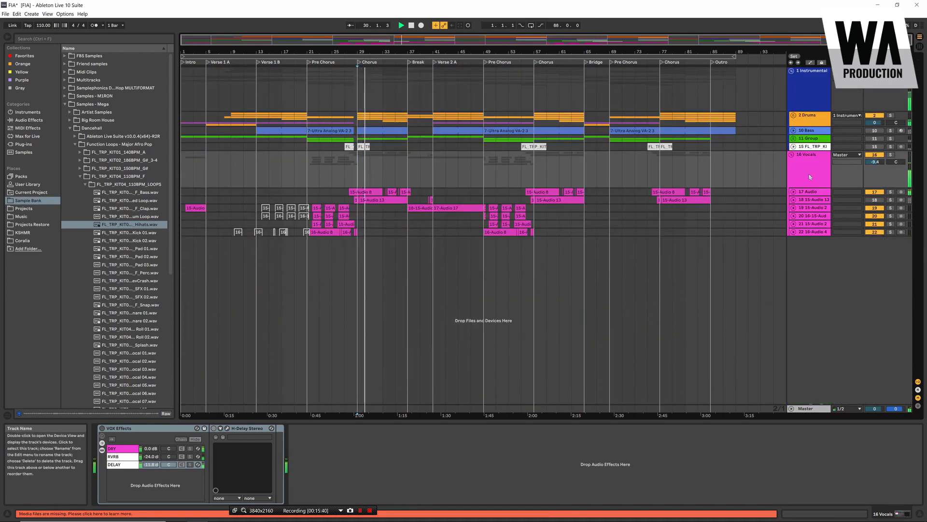
left_click(792, 192)
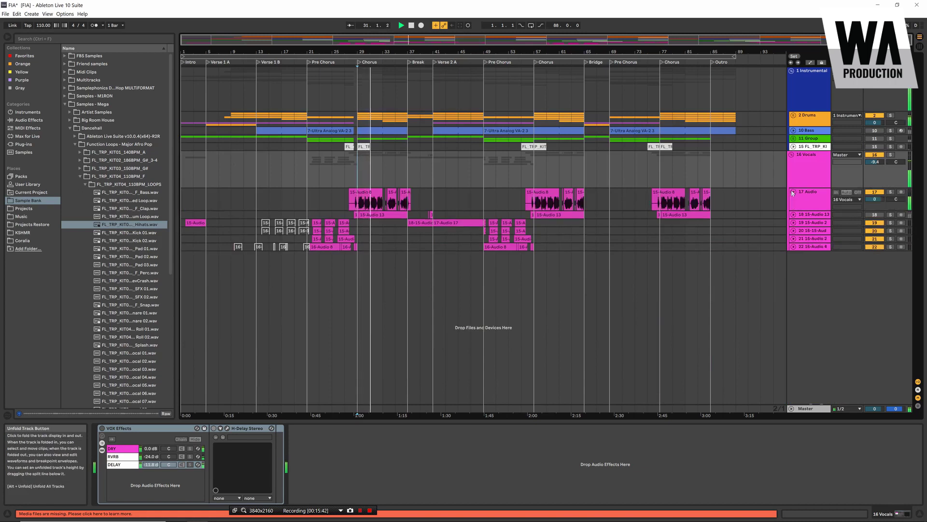
key("space")
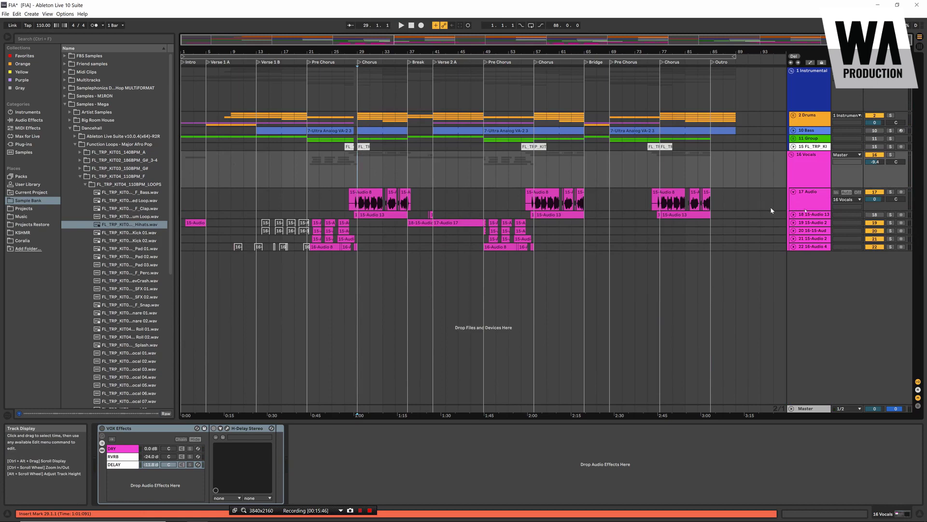
Step: Lower the Vocals group's volume to -16.5 dB while replaying the Chorus
key("space")
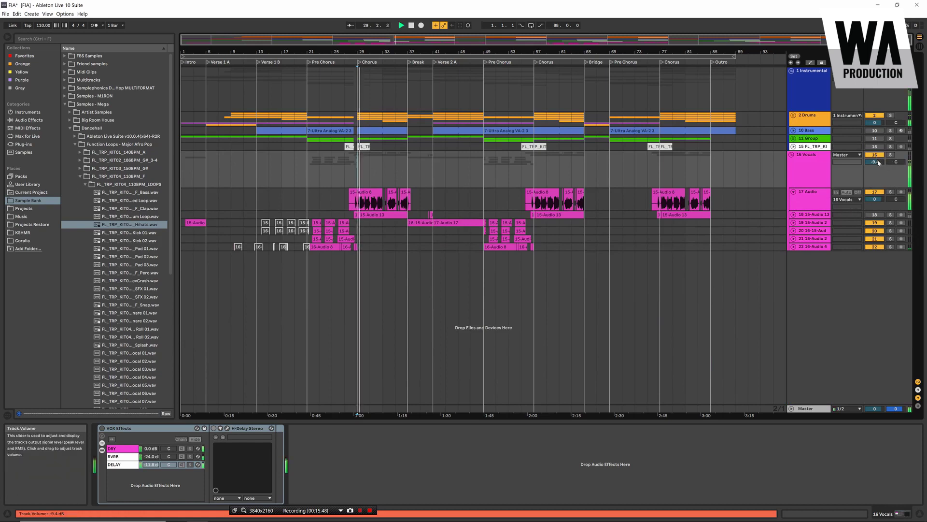
left_click_drag(878, 163, 878, 181)
key("space")
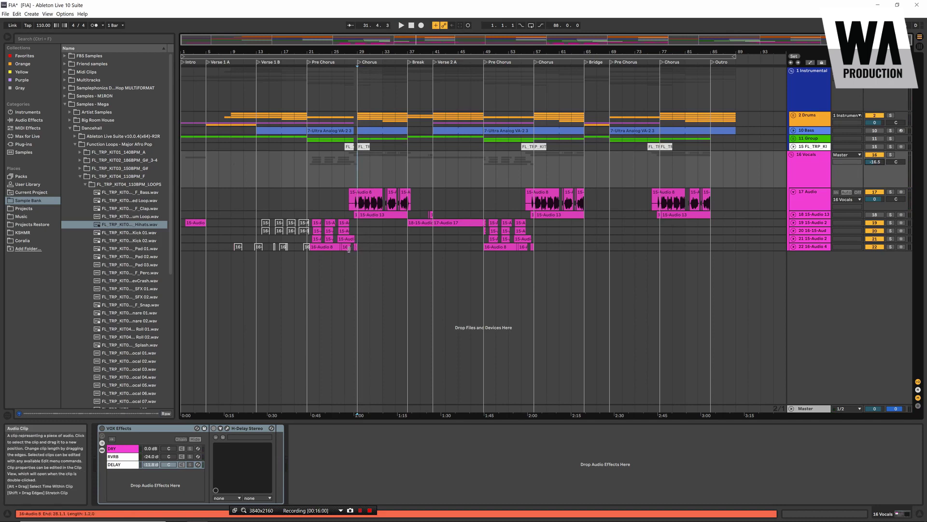
key("space")
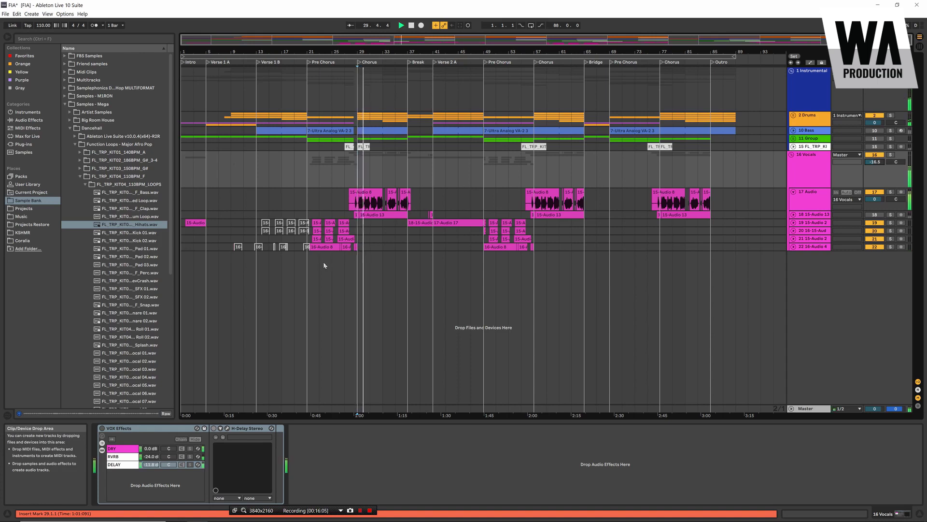
key("space")
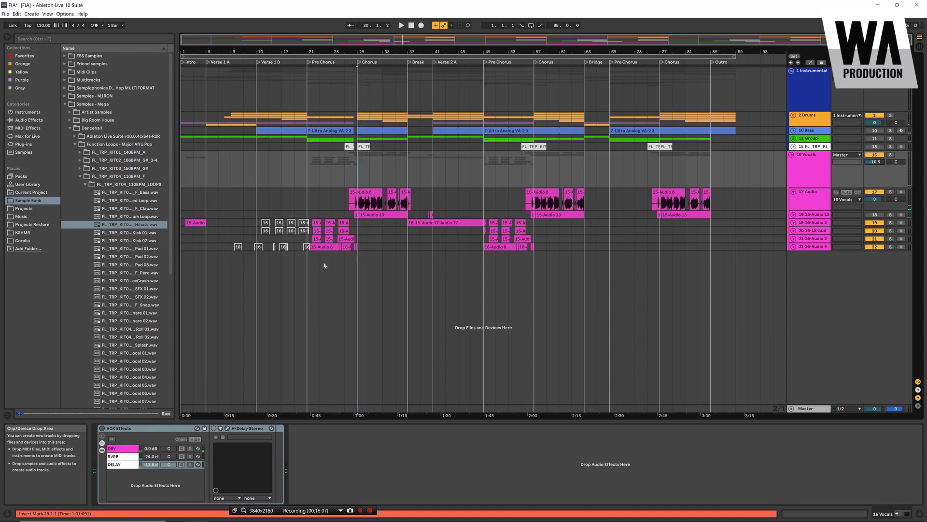